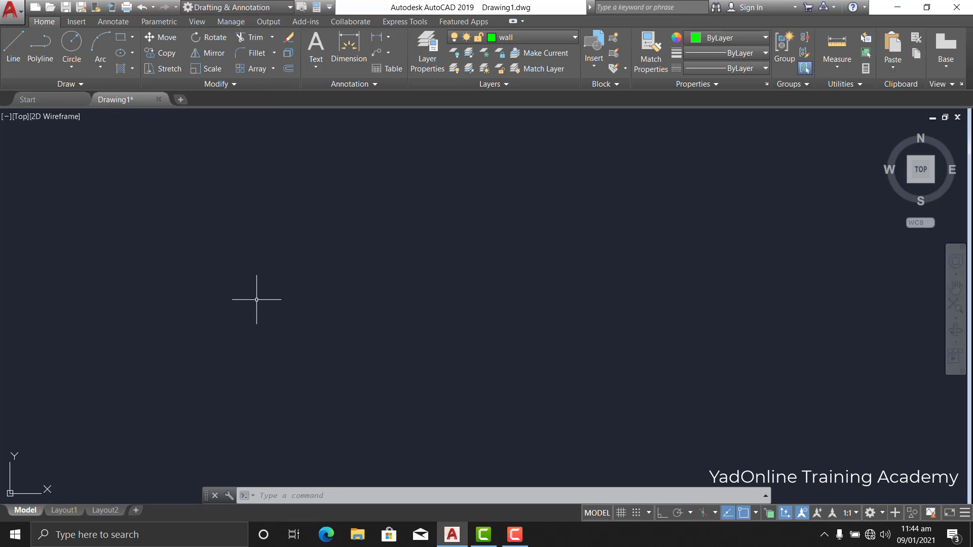
# Draw a circle with a 5' radius in the empty drawing area
pyautogui.write('c')
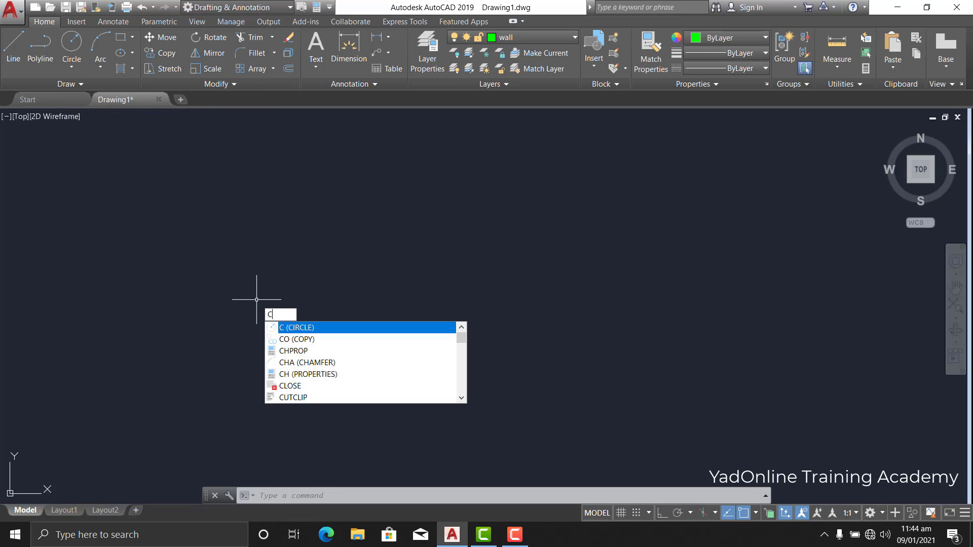
pyautogui.press('Return')
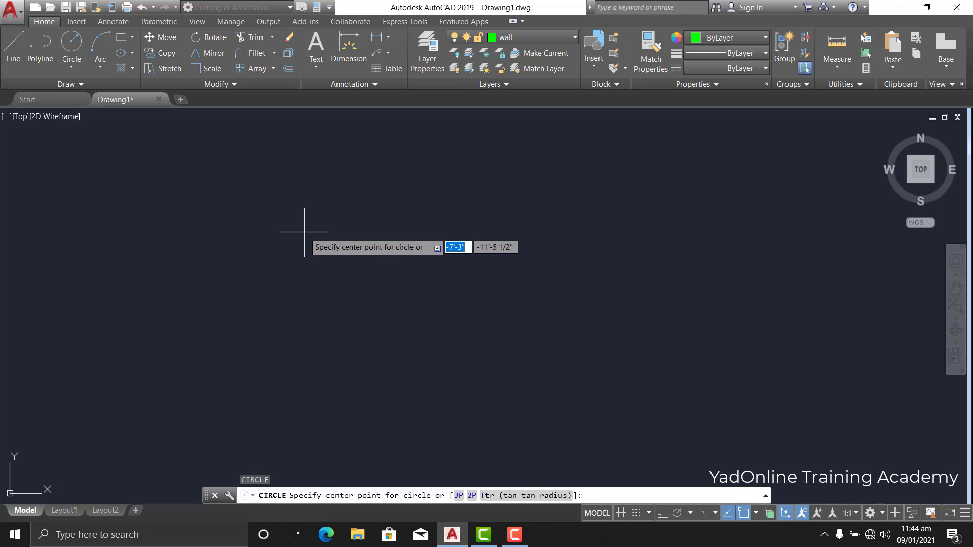
pyautogui.click(304, 232)
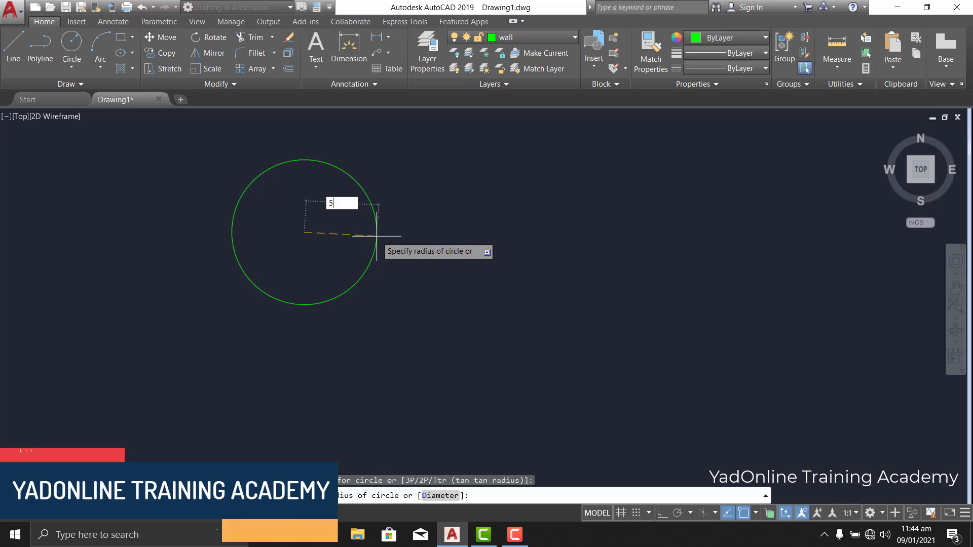
pyautogui.write("5'")
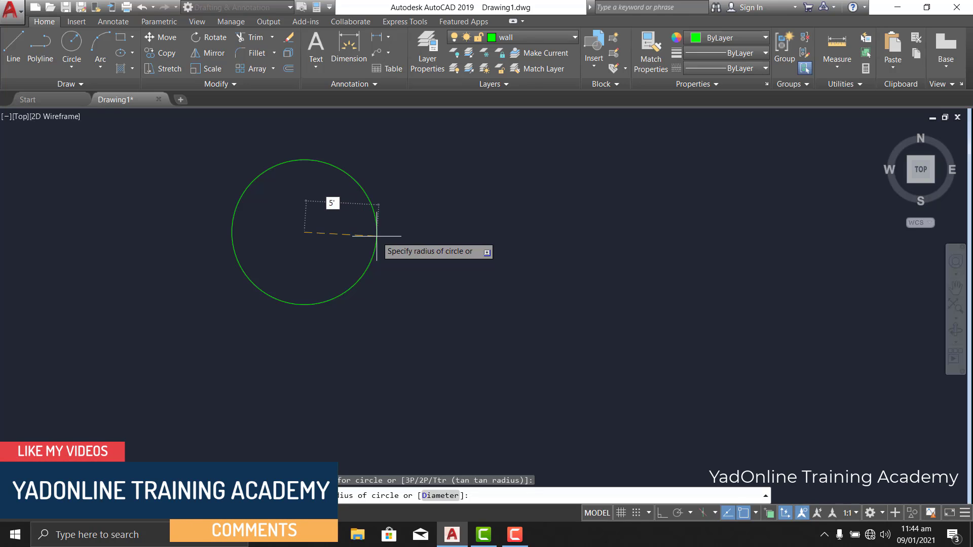
pyautogui.press('Return')
pyautogui.scroll(3, 375, 230)
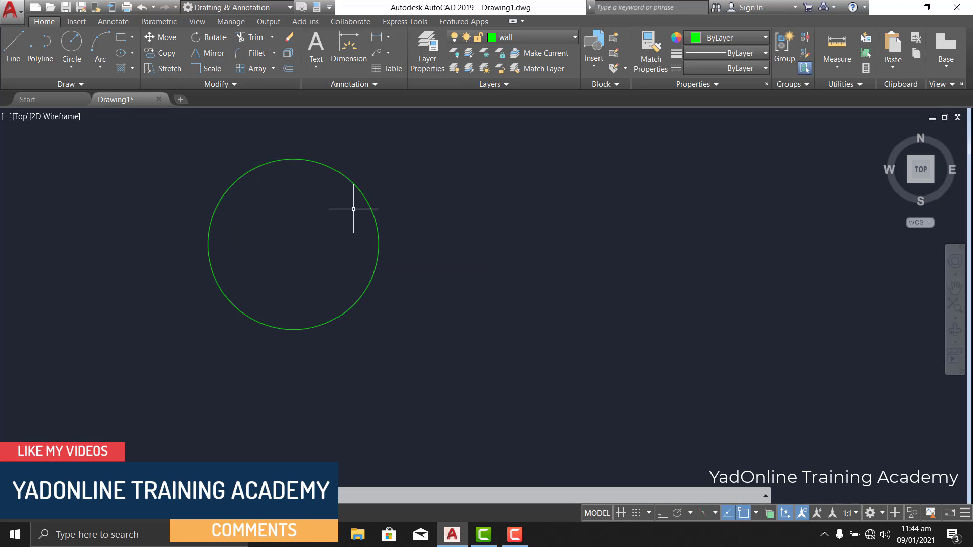
pyautogui.scroll(-2, 210, 225)
pyautogui.scroll(2, 218, 230)
pyautogui.scroll(-2, 305, 327)
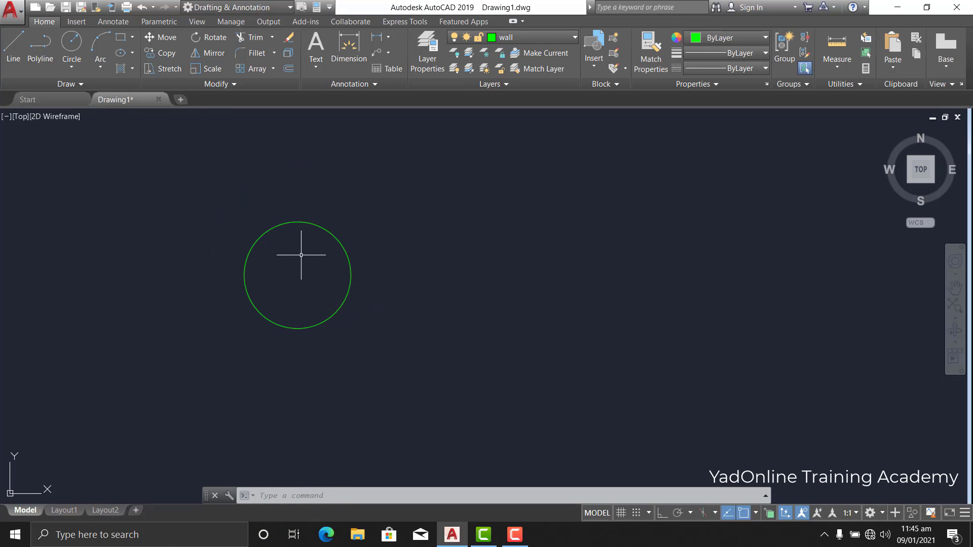
# Draw a second circle to the right of the first one, using the Diameter option with a diameter of 10'
pyautogui.click(71, 44)
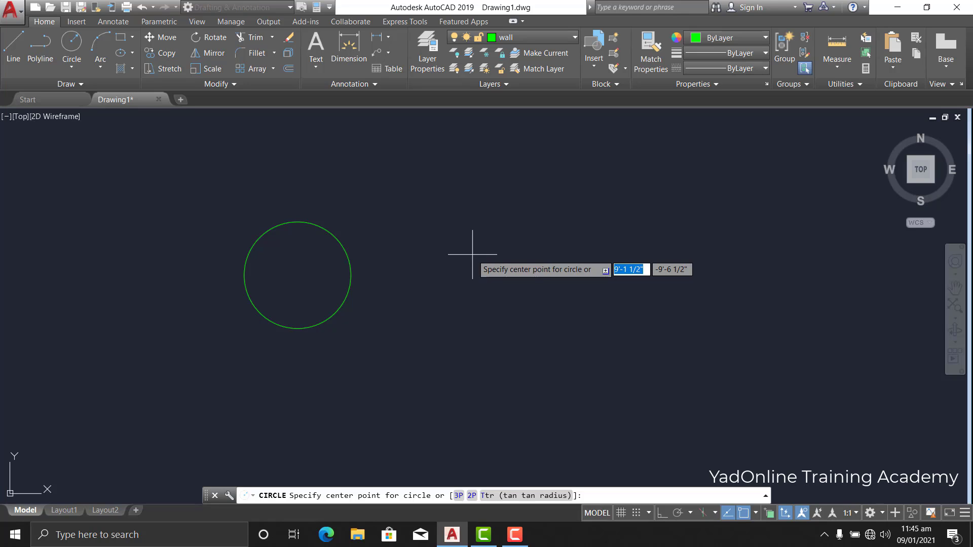
pyautogui.click(472, 254)
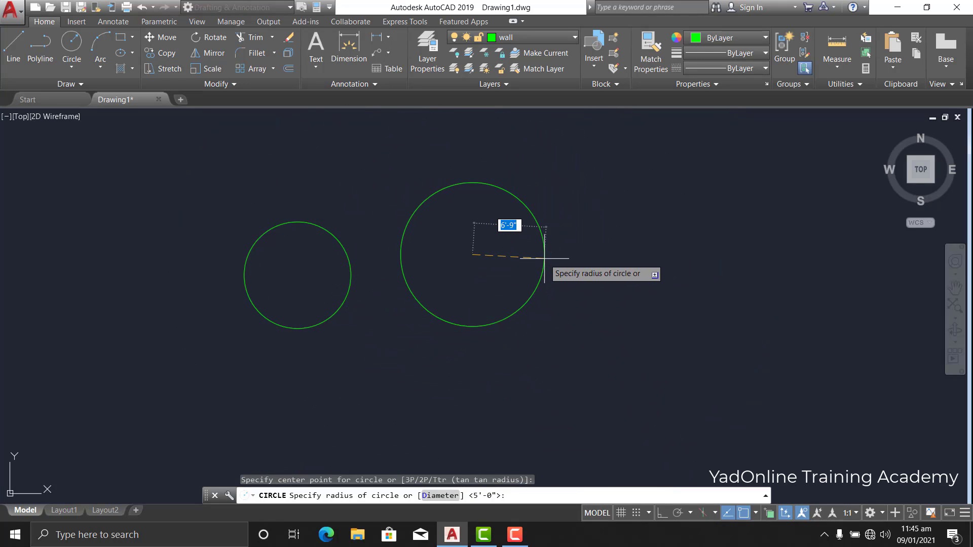
pyautogui.write('d')
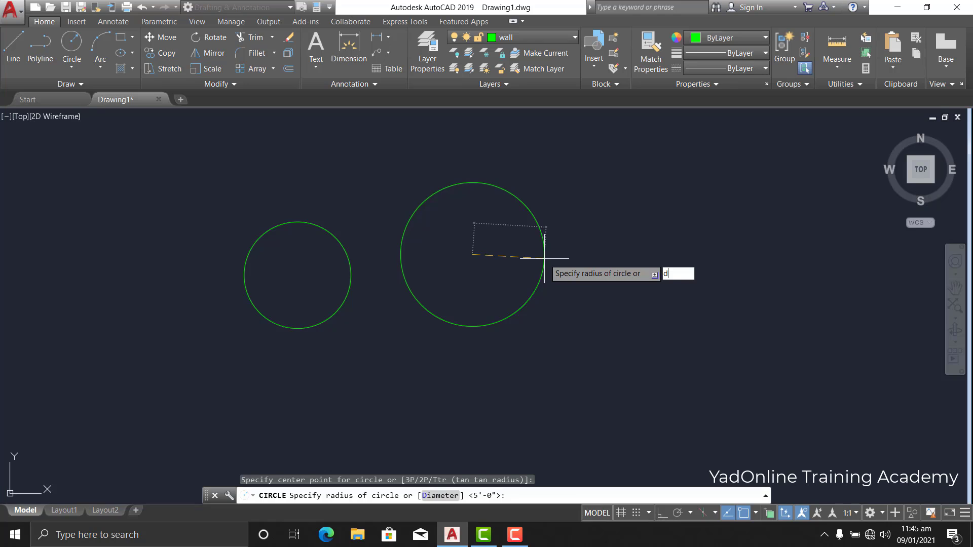
pyautogui.press('Return')
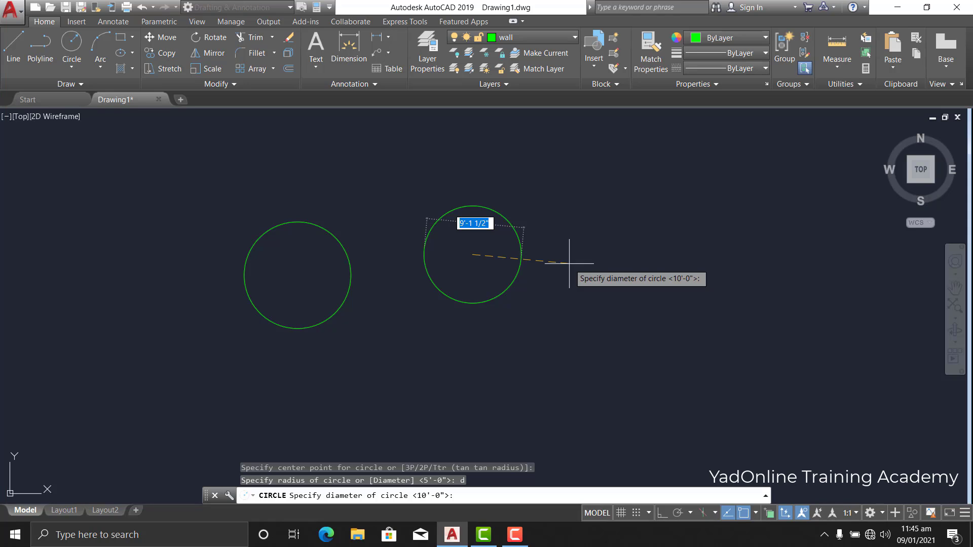
pyautogui.write('10')
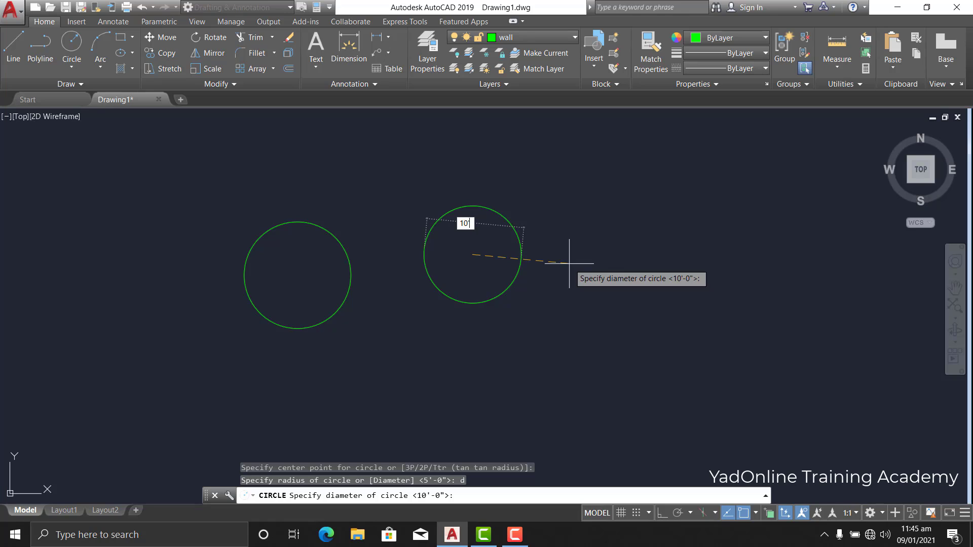
pyautogui.press('Return')
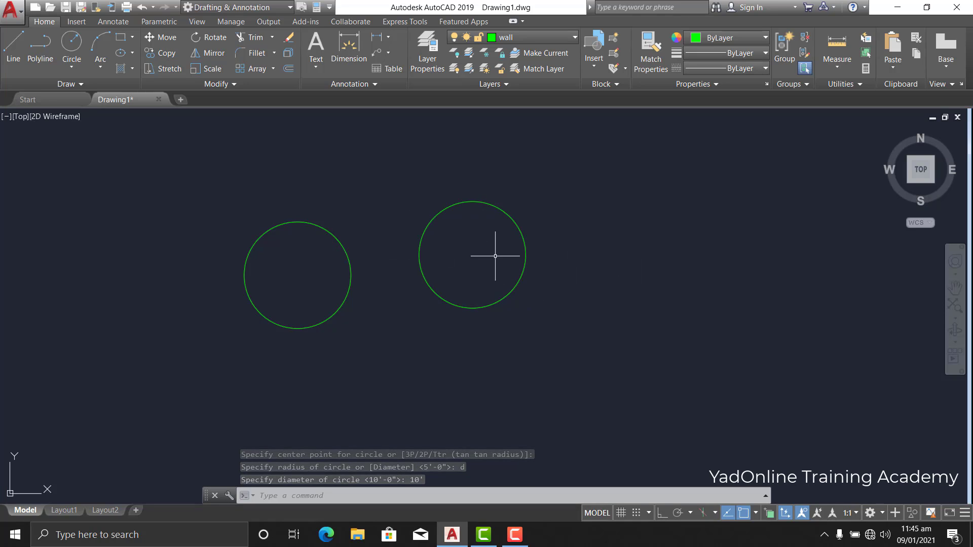
pyautogui.scroll(2, 491, 256)
pyautogui.scroll(-2, 492, 256)
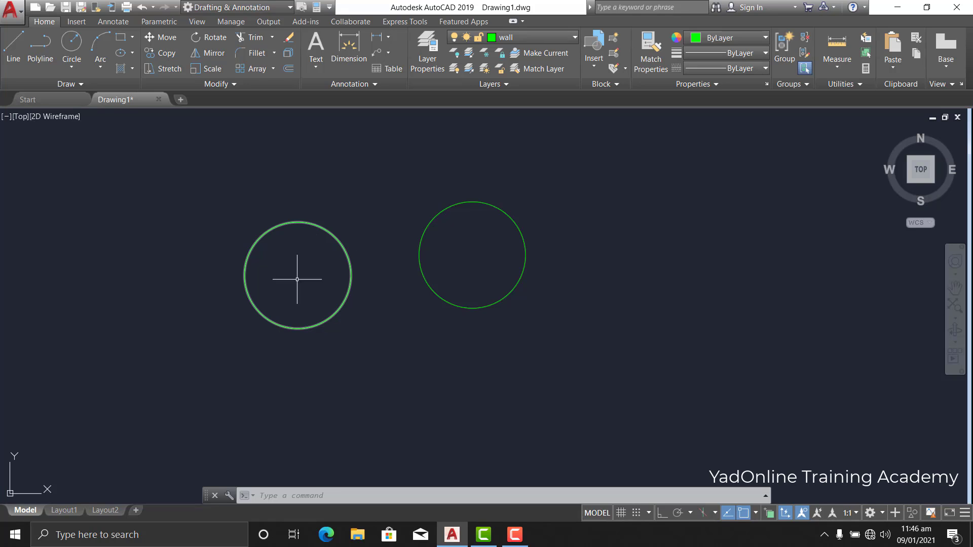
pyautogui.click(343, 189)
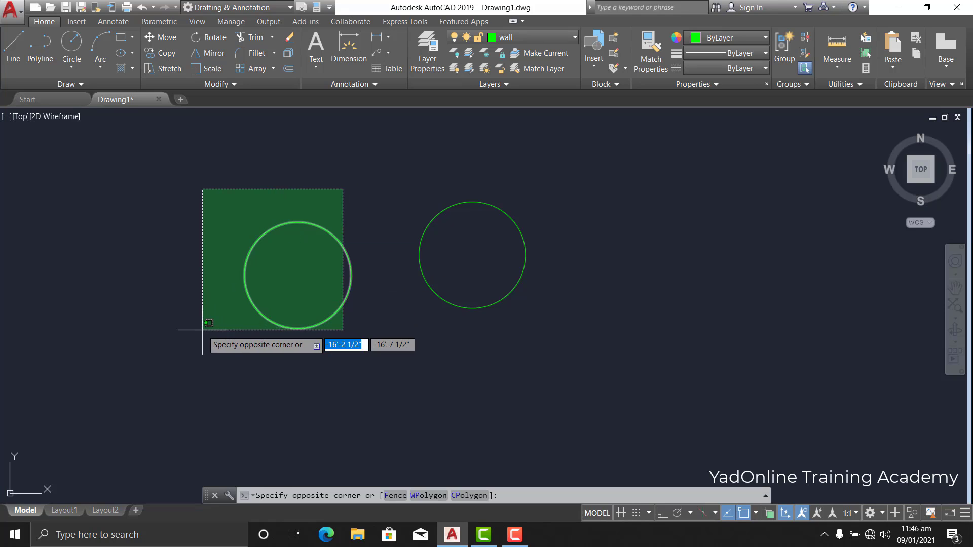
pyautogui.click(203, 330)
pyautogui.press('Escape')
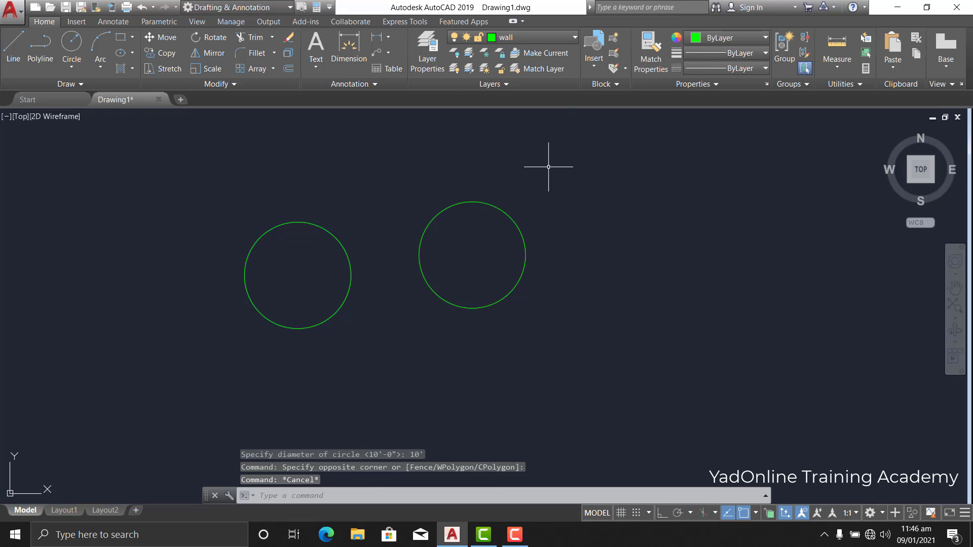
pyautogui.click(549, 167)
pyautogui.click(412, 342)
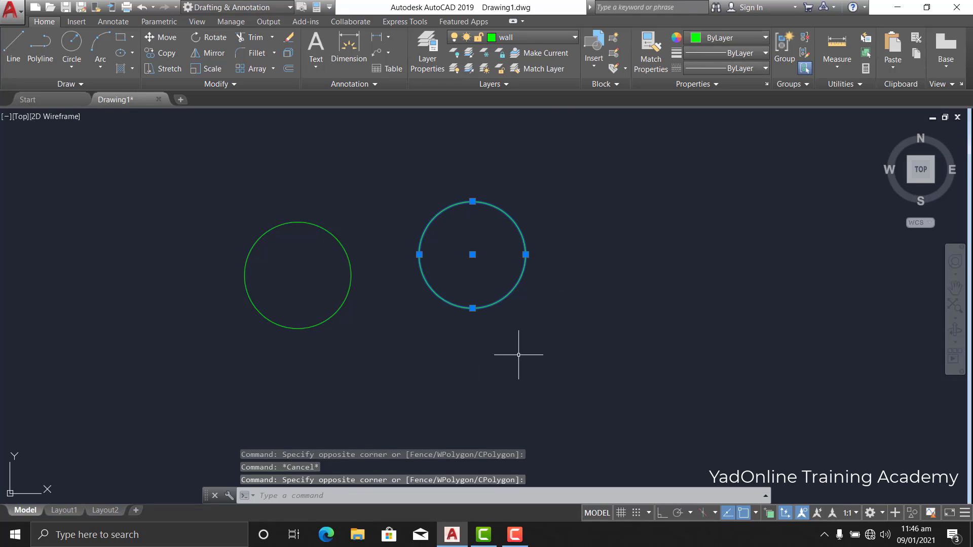
pyautogui.press('Escape')
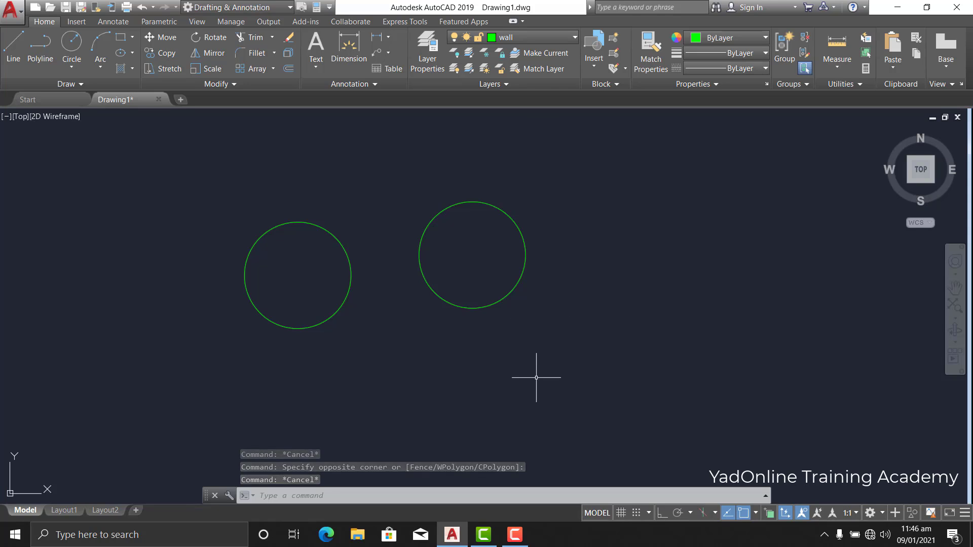
# Draw a wide upward-bulging arc to the right of the two circles by its start, second and end points
pyautogui.scroll(-2, 536, 377)
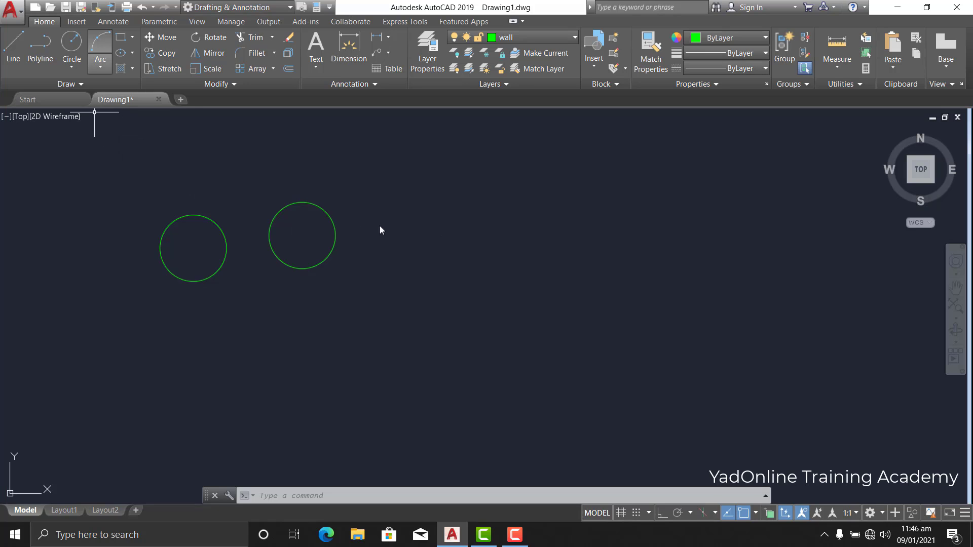
pyautogui.click(101, 41)
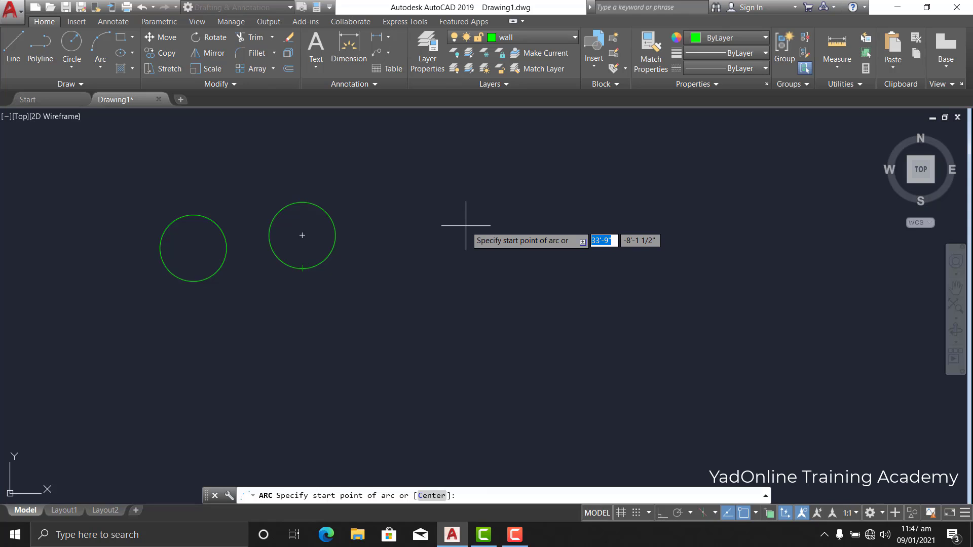
pyautogui.click(466, 226)
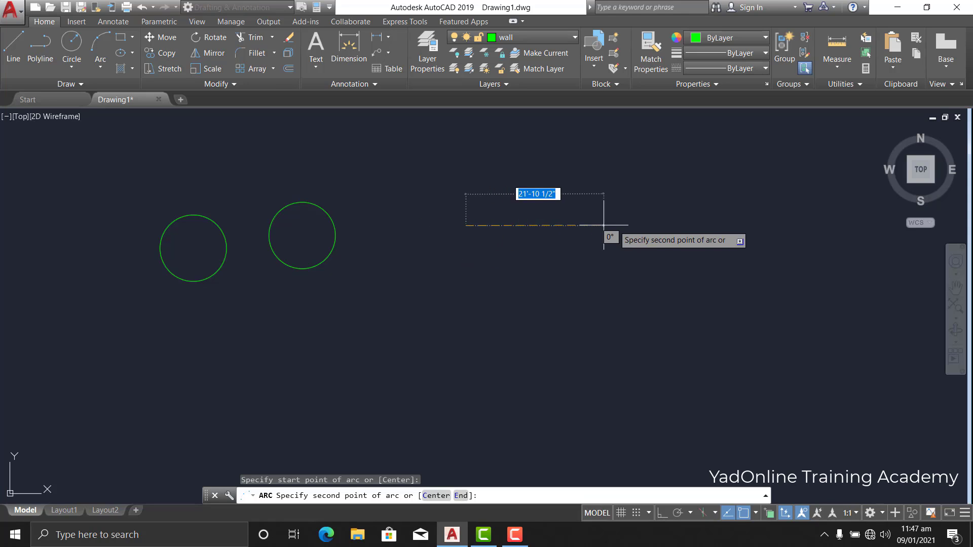
pyautogui.click(676, 225)
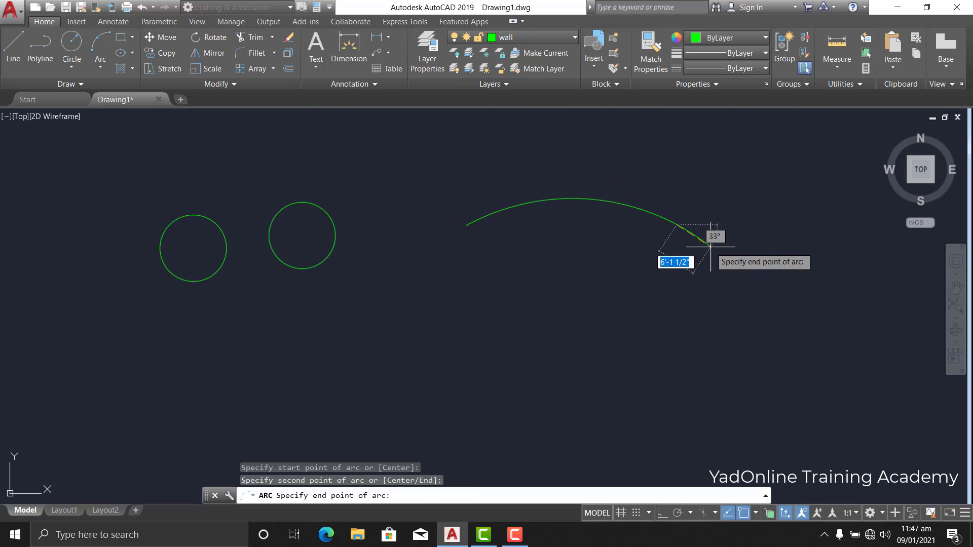
pyautogui.click(704, 257)
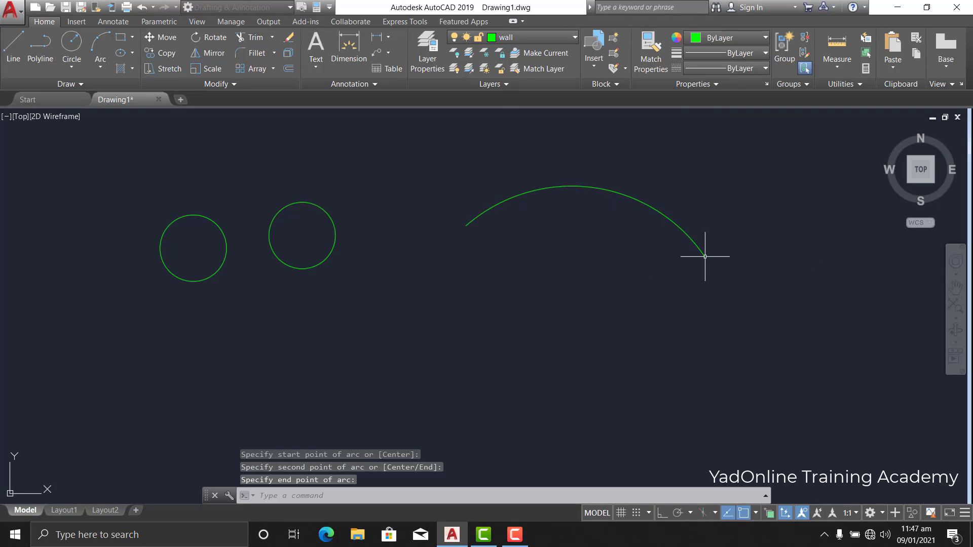
pyautogui.scroll(4, 634, 198)
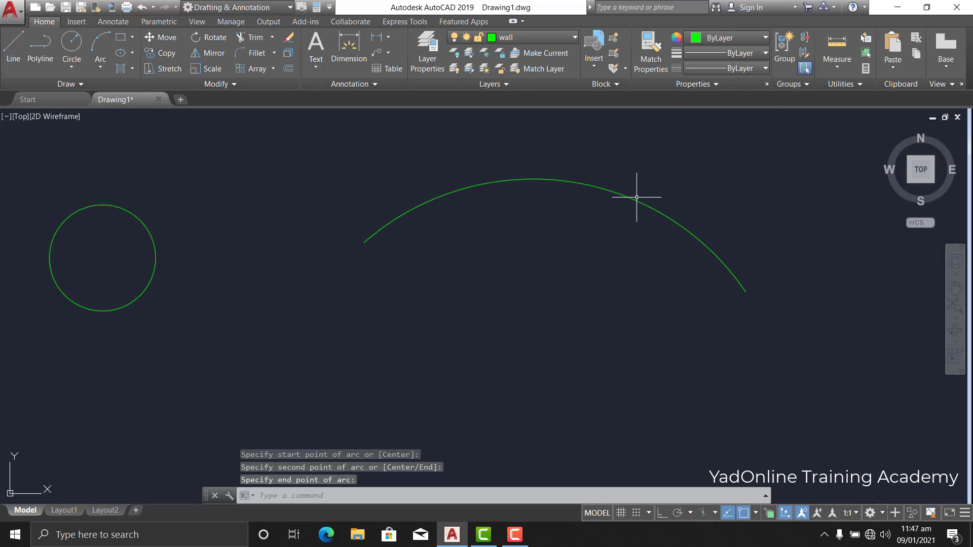
pyautogui.scroll(-2, 616, 222)
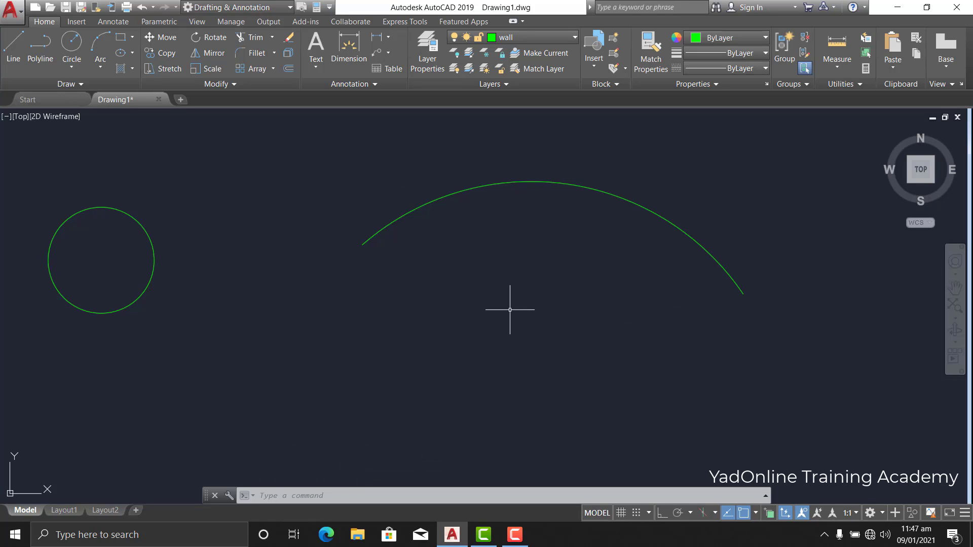
# Draw a second, downward-bulging arc below the first one by its start, second and end points
pyautogui.scroll(-2, 510, 309)
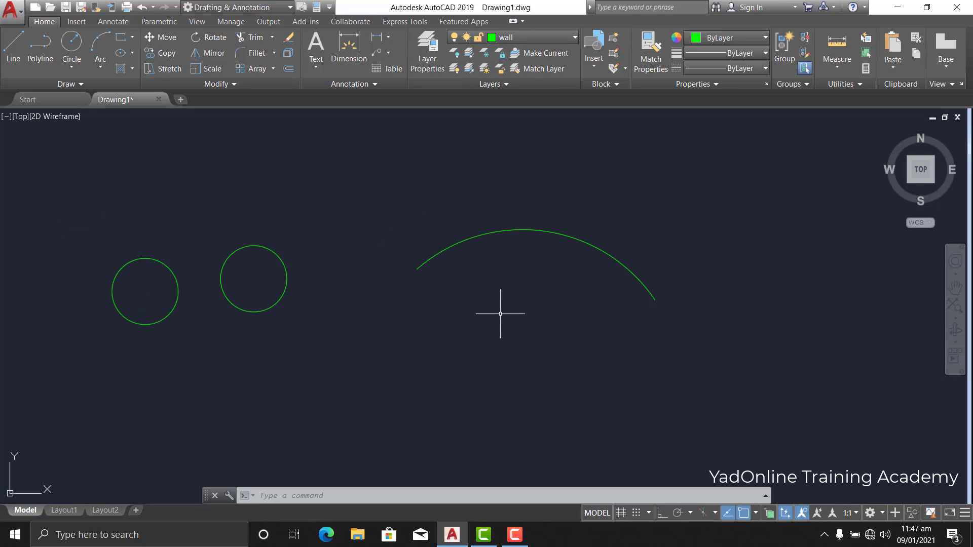
pyautogui.write('ARC')
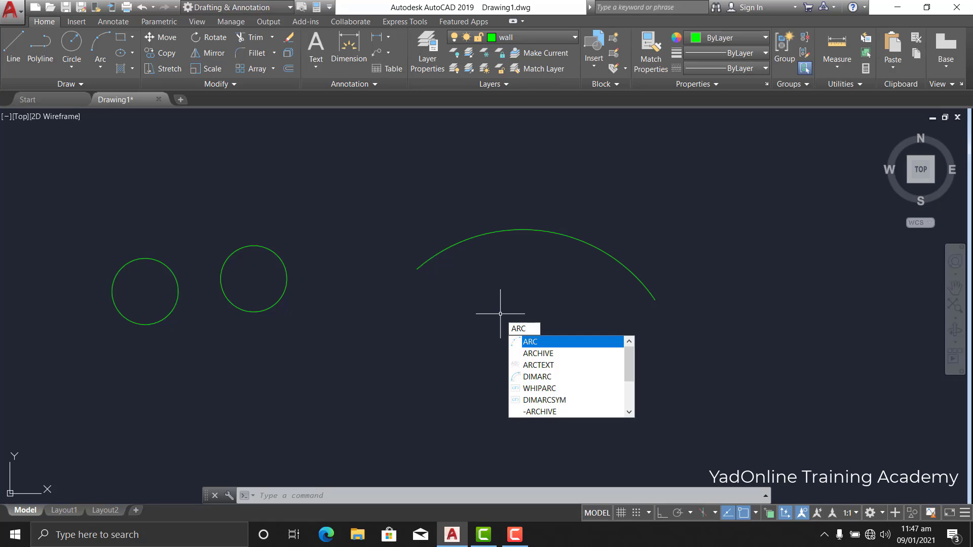
pyautogui.press('Return')
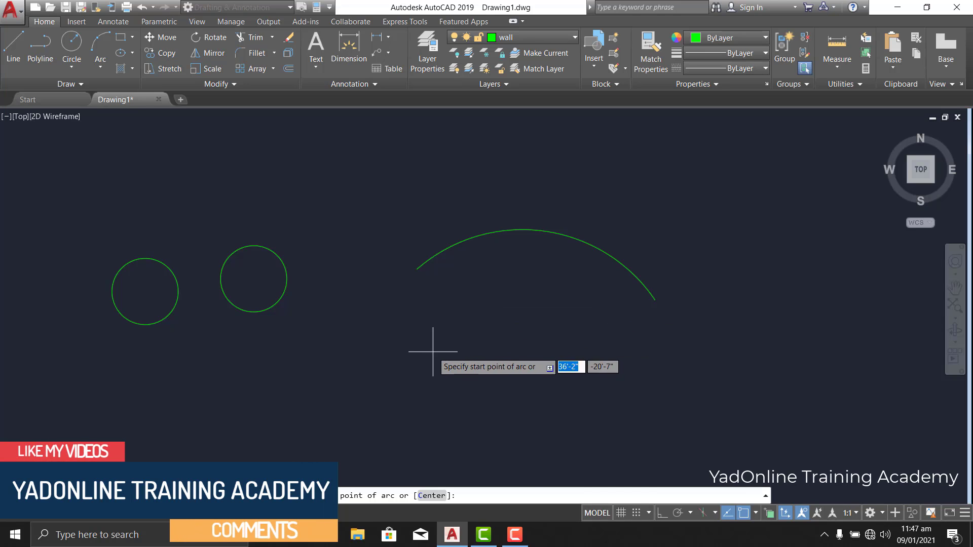
pyautogui.click(400, 361)
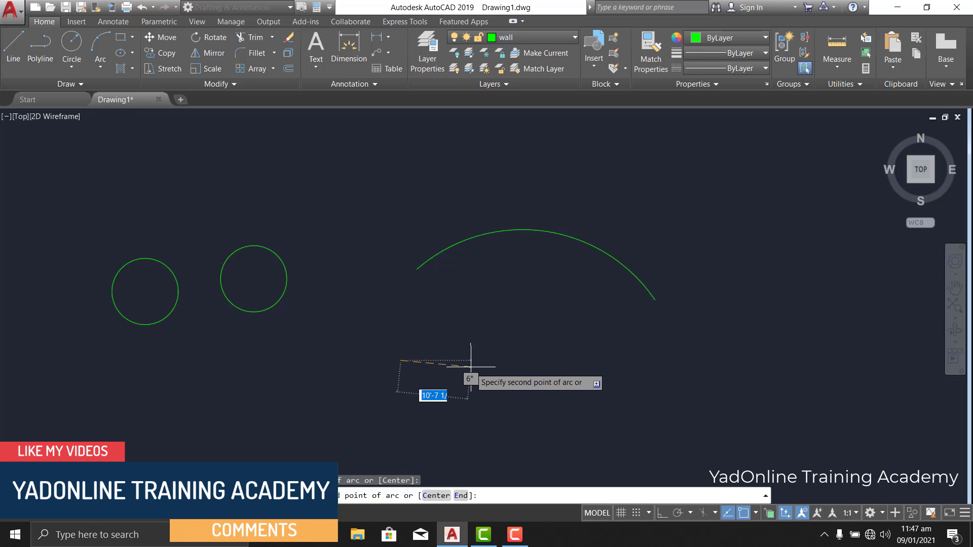
pyautogui.click(575, 355)
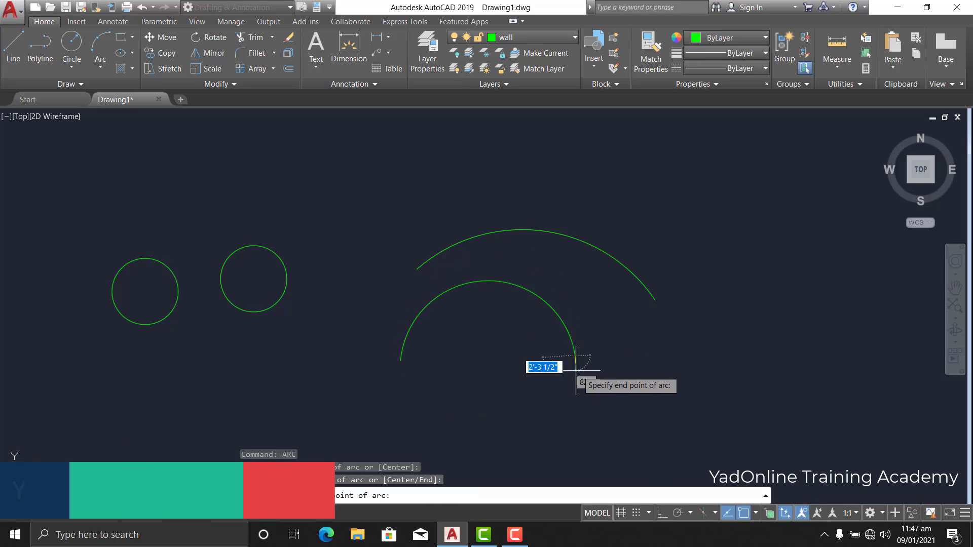
pyautogui.click(580, 345)
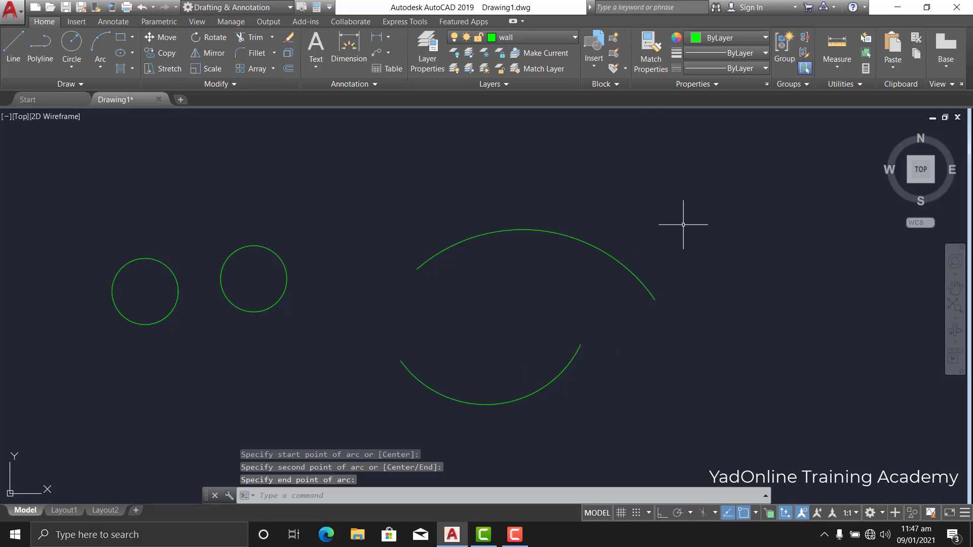
pyautogui.scroll(2, 499, 403)
pyautogui.scroll(-2, 498, 405)
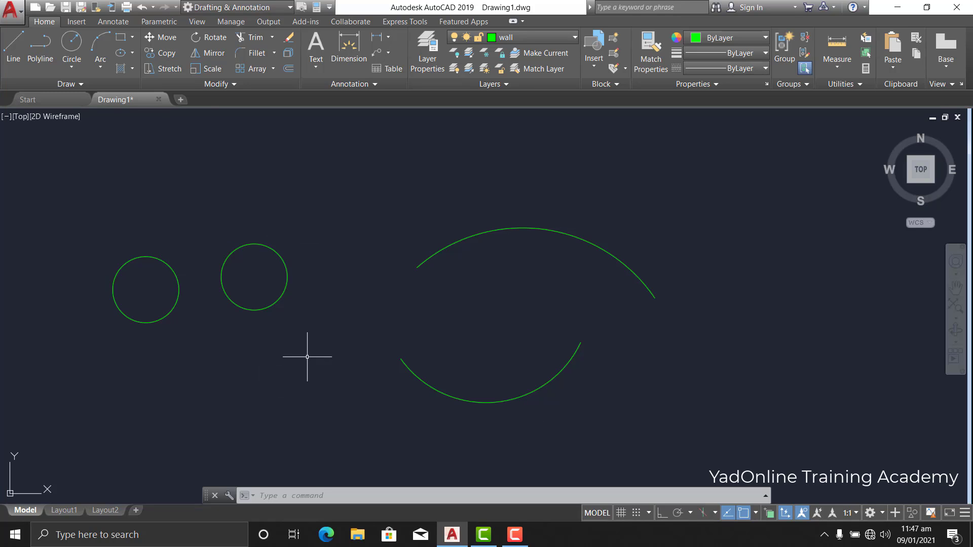
# Draw a wide rectangle, roughly three times as wide as it is high, to the right of the two arcs by two opposite corners
pyautogui.scroll(-4, 286, 274)
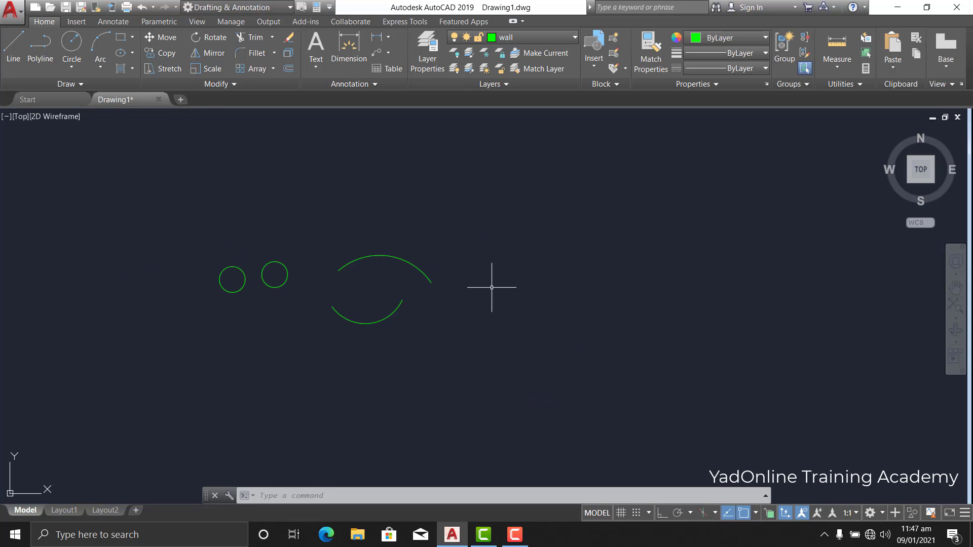
pyautogui.scroll(2, 491, 286)
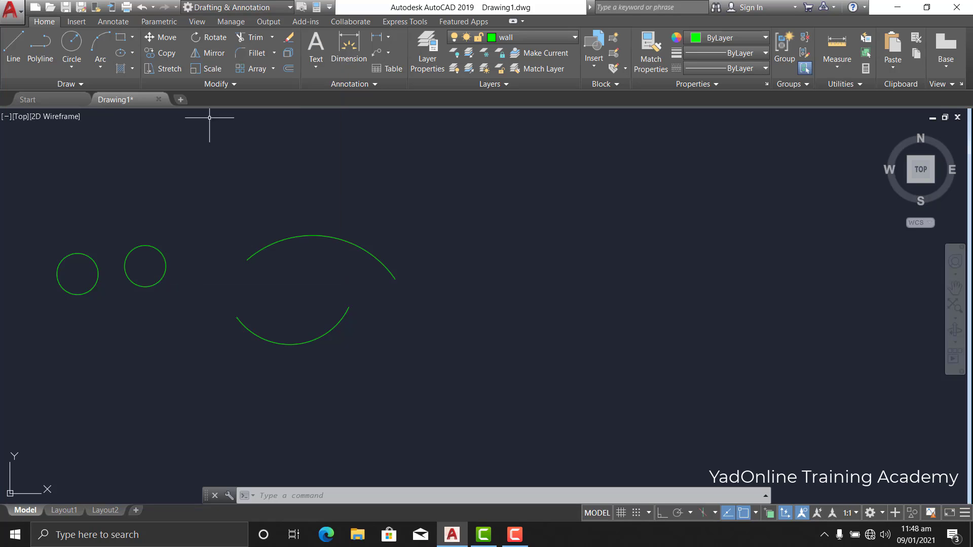
pyautogui.click(122, 41)
pyautogui.scroll(-1, 442, 236)
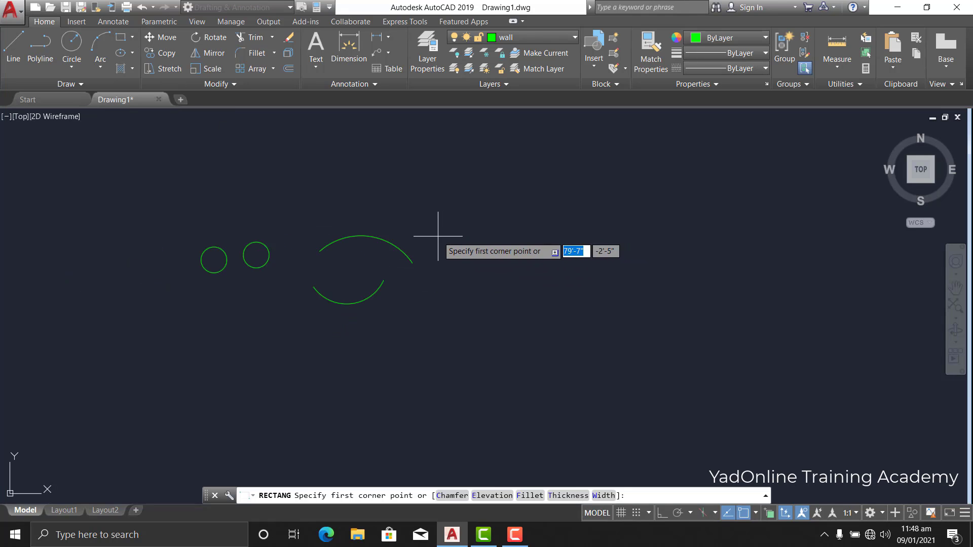
pyautogui.scroll(1, 446, 224)
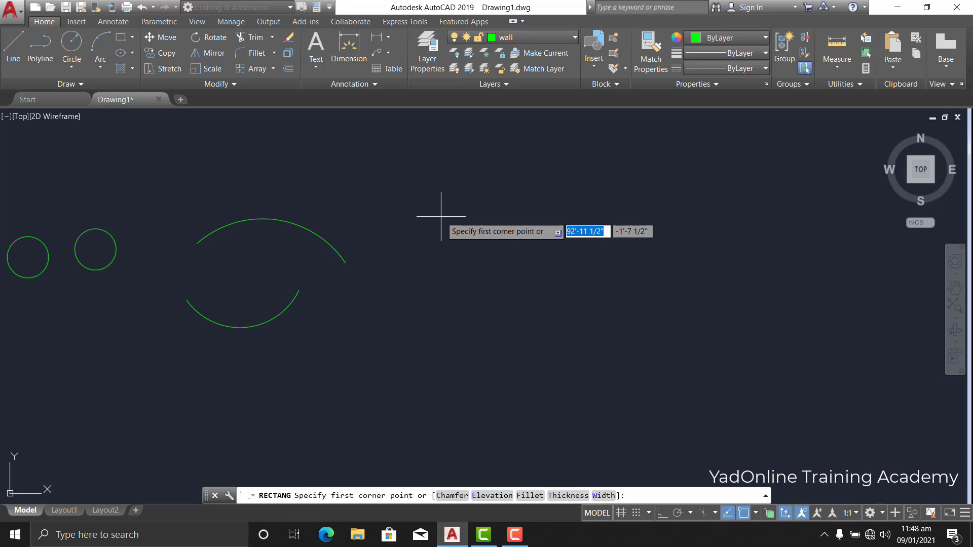
pyautogui.click(441, 216)
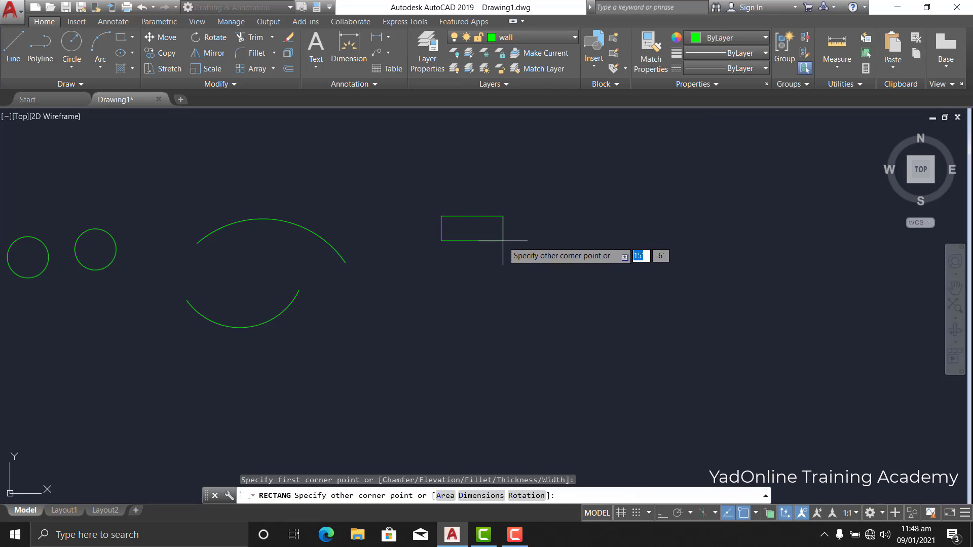
pyautogui.click(657, 288)
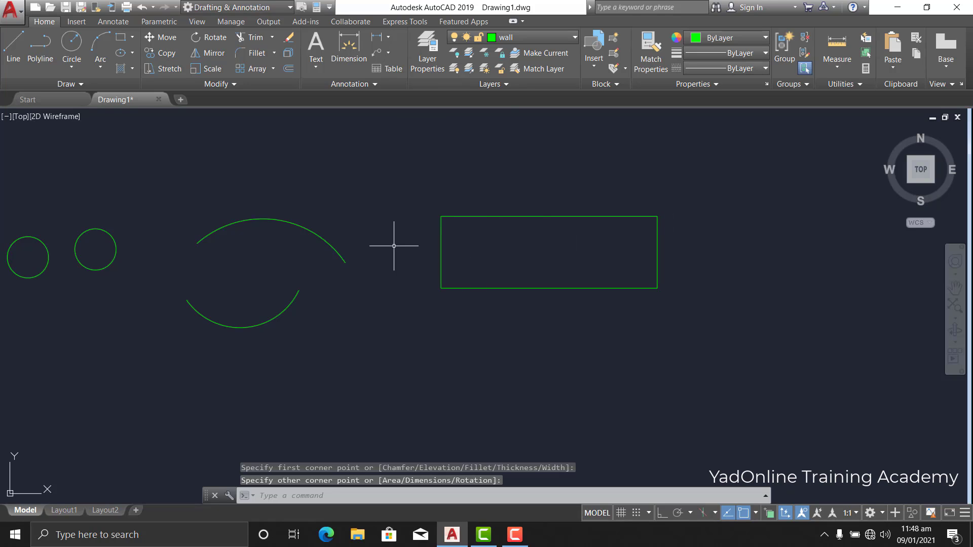
# Draw a rectangle 10' wide and 12' high to the right of the first rectangle
pyautogui.scroll(-6, 394, 246)
pyautogui.scroll(2, 499, 250)
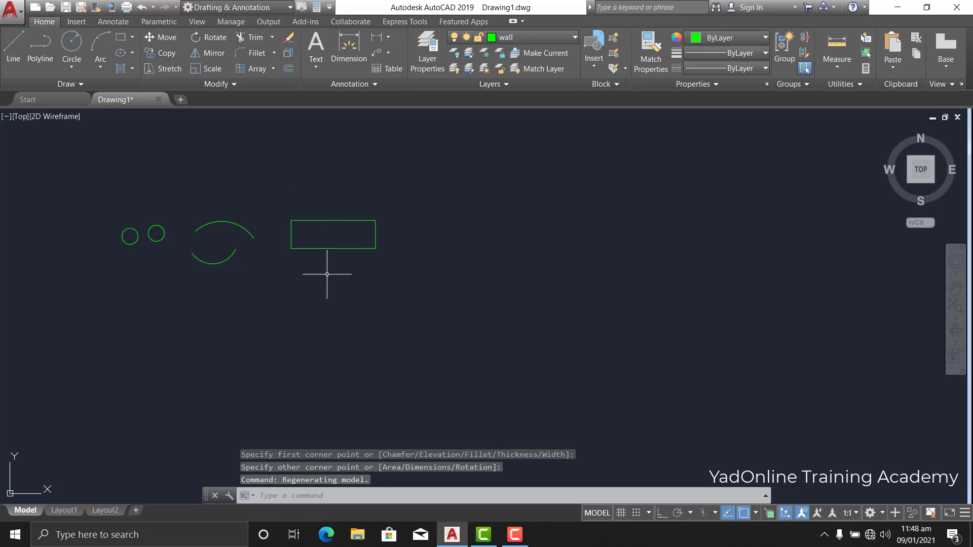
pyautogui.click(120, 38)
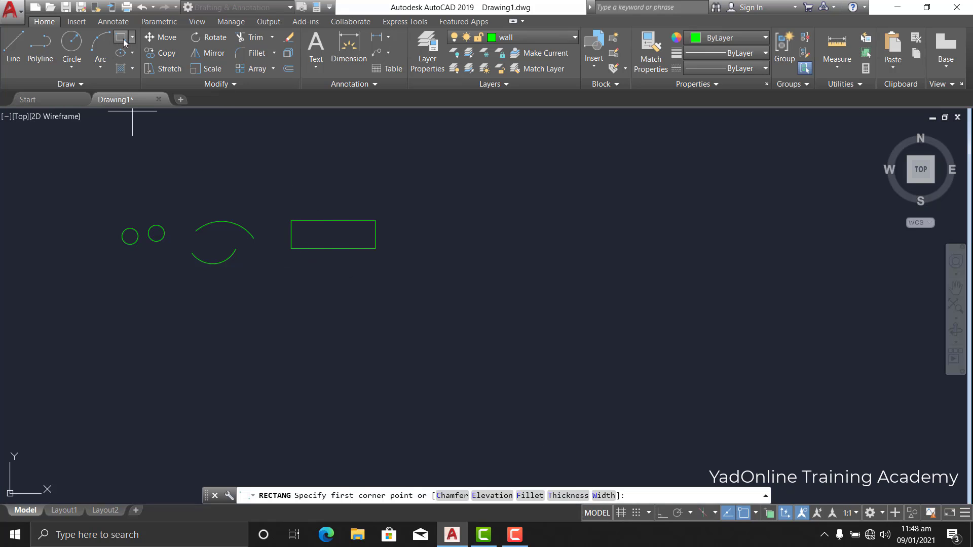
pyautogui.click(432, 215)
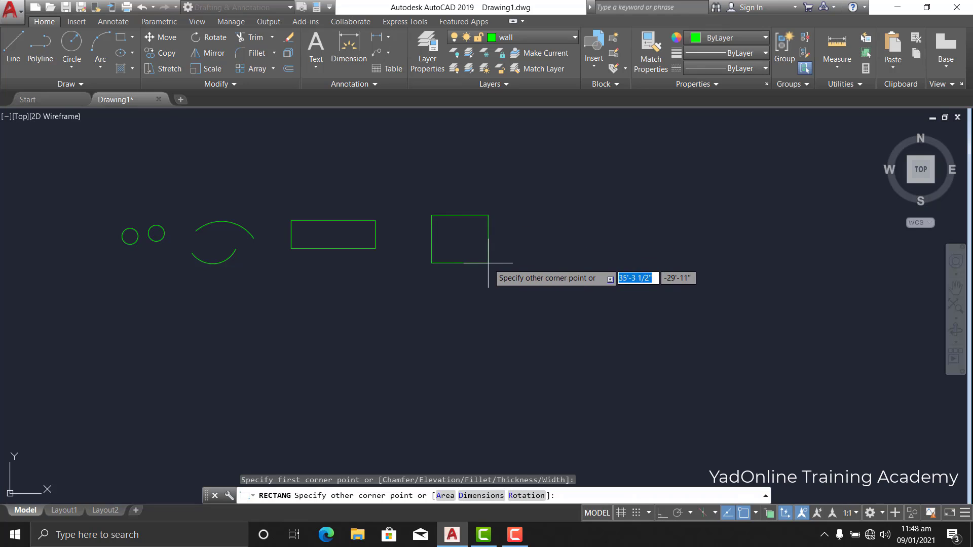
pyautogui.write('10')
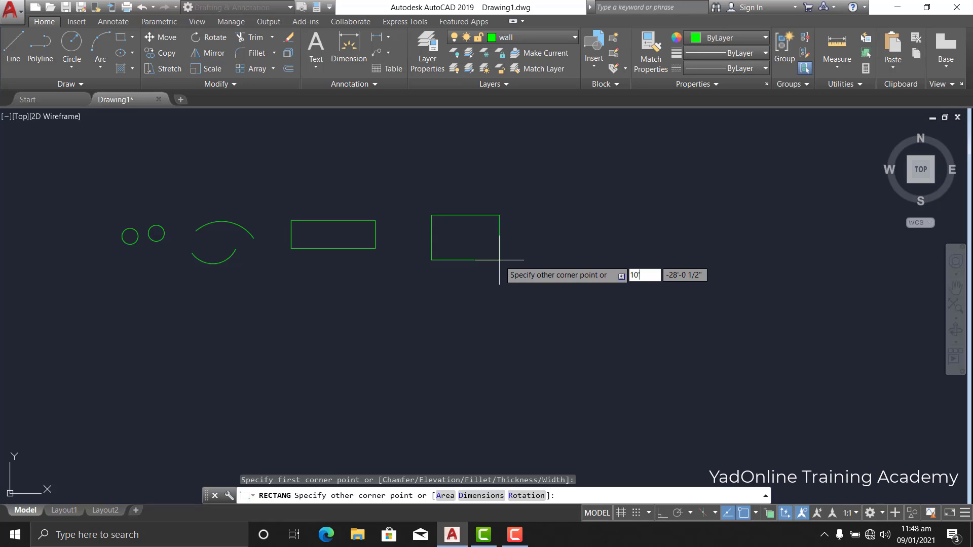
pyautogui.press('Tab')
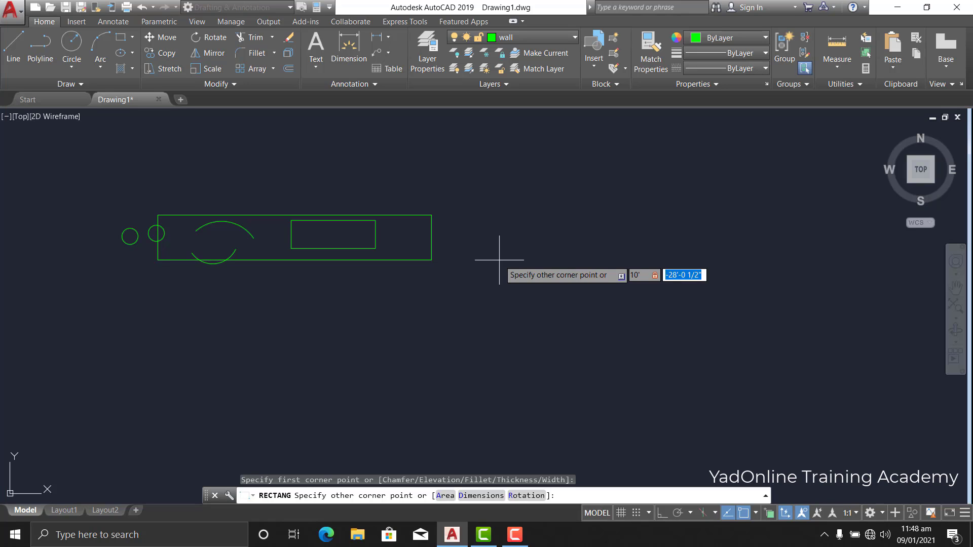
pyautogui.write('12')
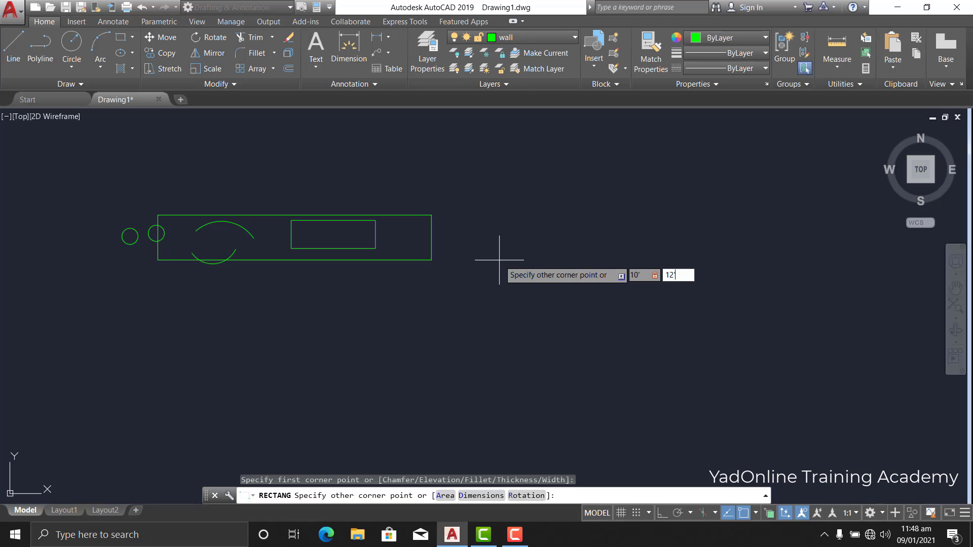
pyautogui.press('Return')
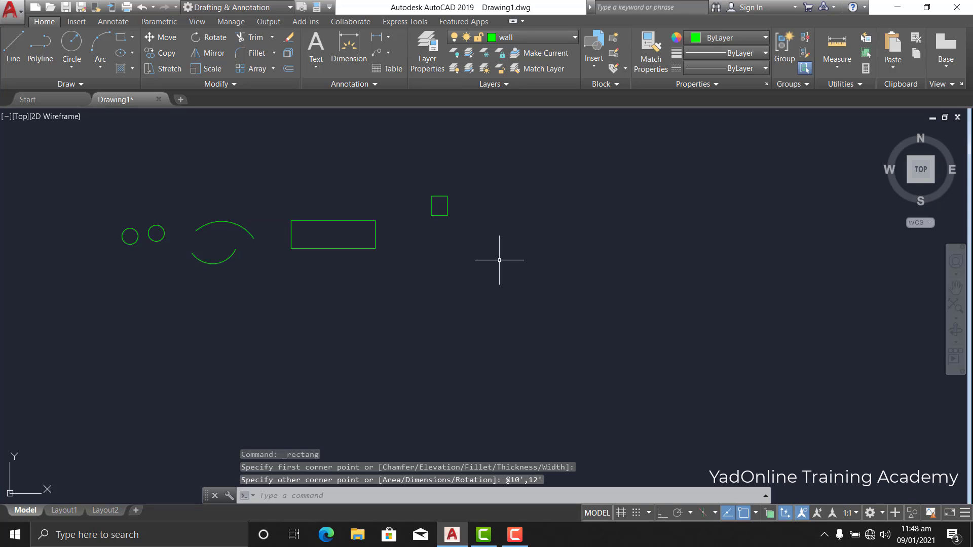
# Examine the width and height of the 10' by 12' rectangle up close and its place beside the wide rectangle
pyautogui.scroll(5, 423, 203)
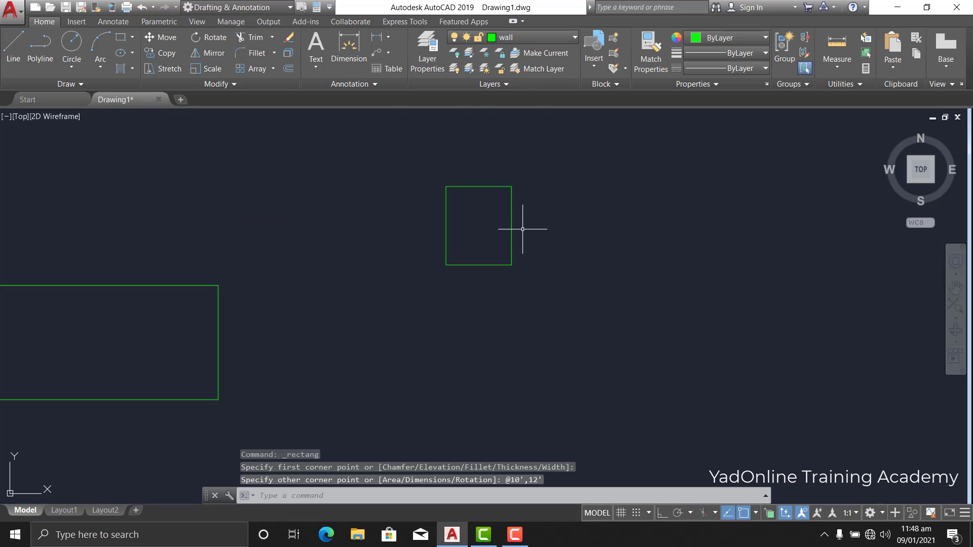
pyautogui.scroll(2, 526, 192)
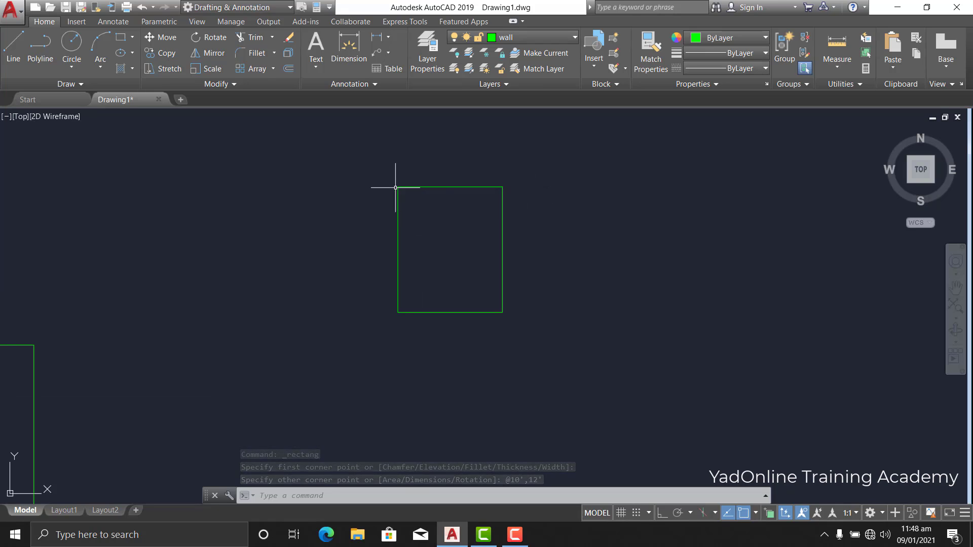
pyautogui.scroll(-2, 499, 314)
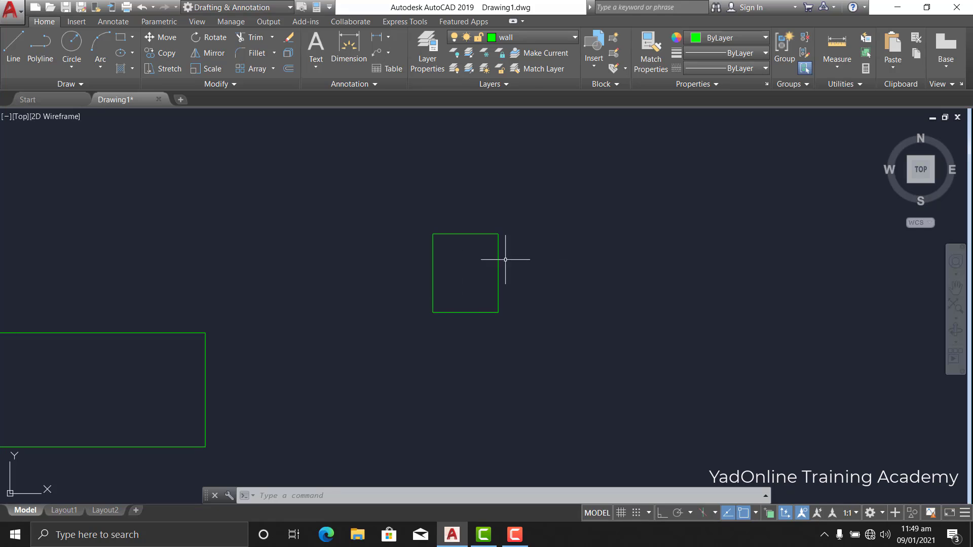
pyautogui.scroll(-2, 449, 261)
pyautogui.scroll(2, 469, 251)
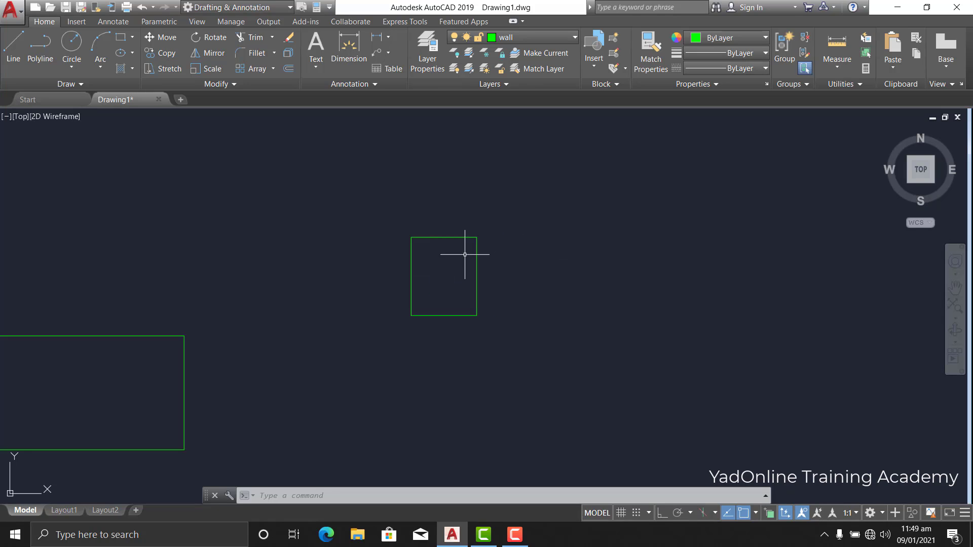
pyautogui.scroll(-2, 374, 230)
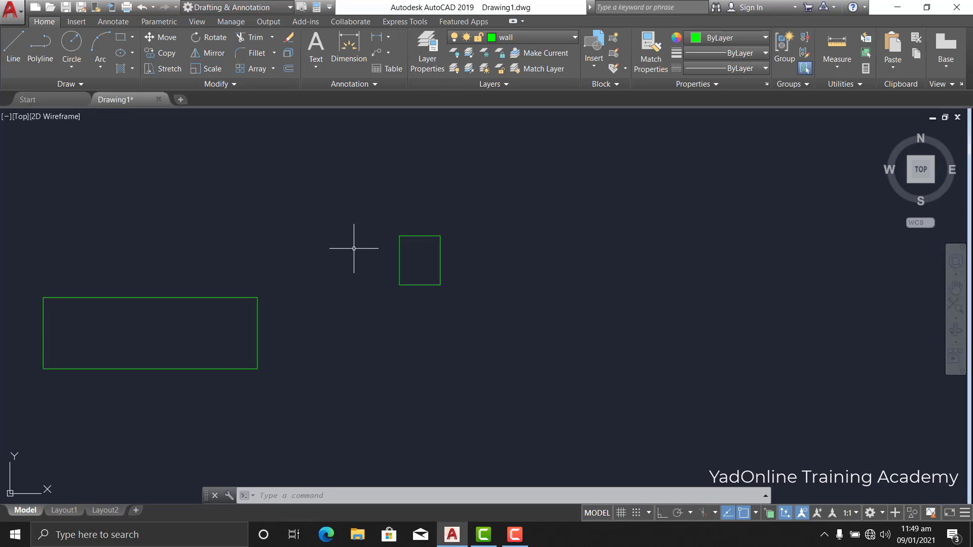
pyautogui.scroll(-2, 314, 269)
pyautogui.scroll(2, 439, 283)
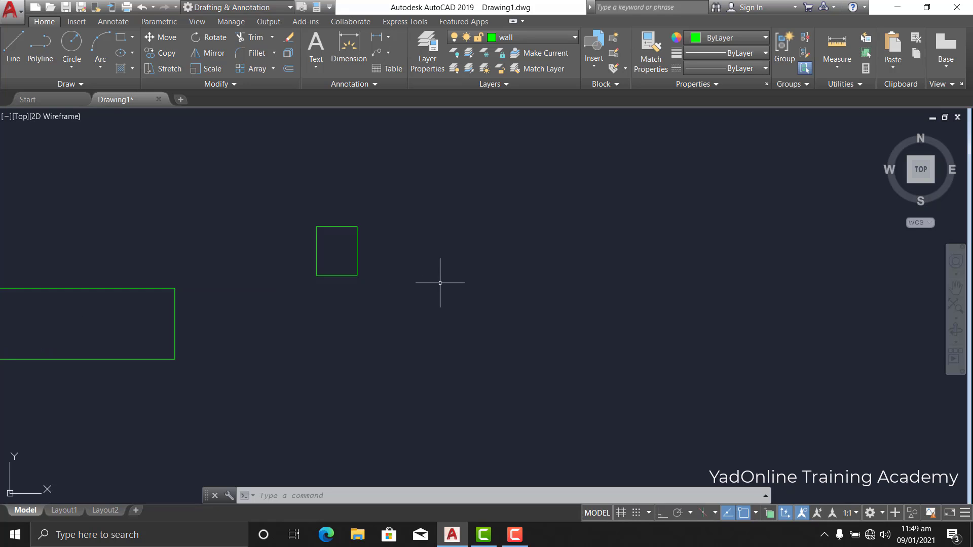
# Draw a rectangle about 47' wide to the right of the 10' by 12' rectangle using the REC command and two freehand corners
pyautogui.write('REC')
pyautogui.press('Return')
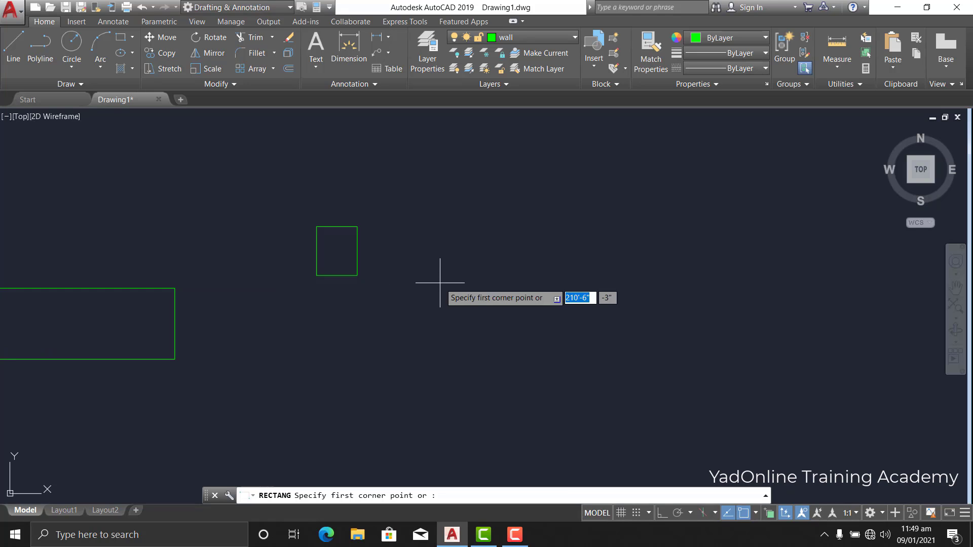
pyautogui.click(432, 222)
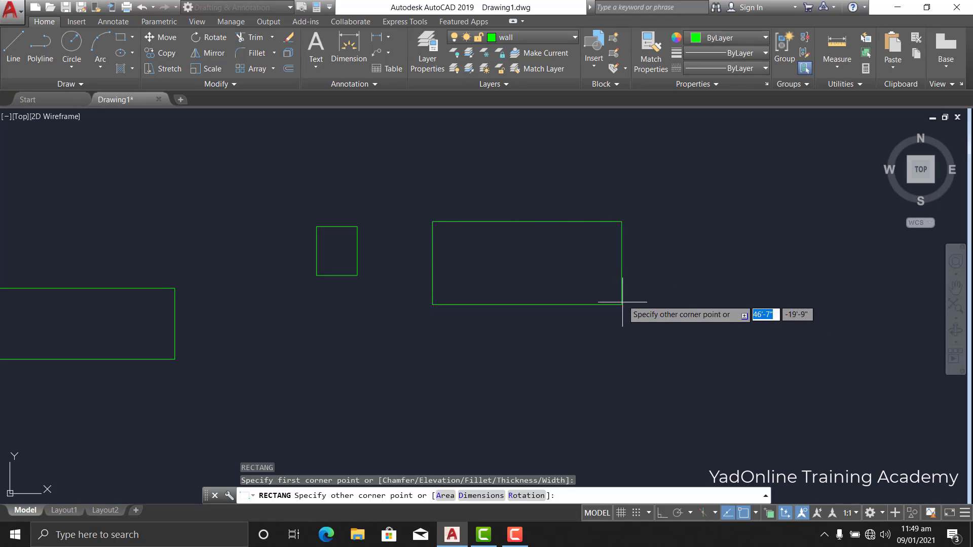
pyautogui.click(622, 296)
pyautogui.scroll(-4, 389, 311)
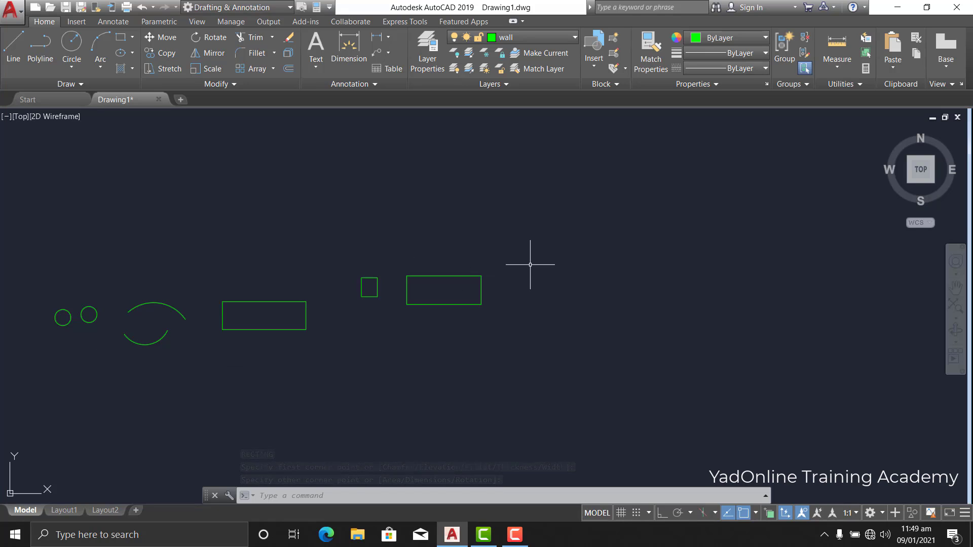
# Draw a rectangle 2' wide and 4" high in the empty area to the right of all the shapes
pyautogui.scroll(-2, 193, 263)
pyautogui.scroll(-2, 190, 263)
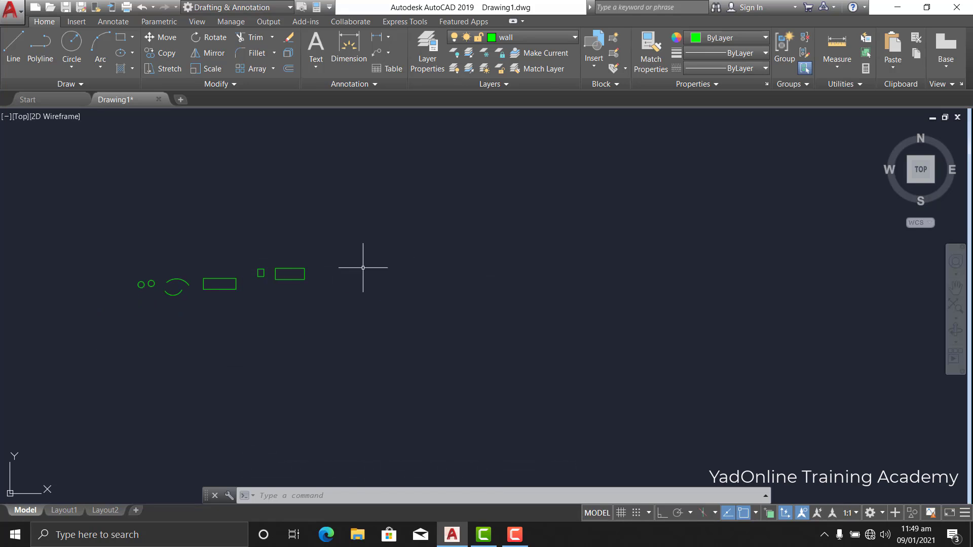
pyautogui.scroll(2, 363, 265)
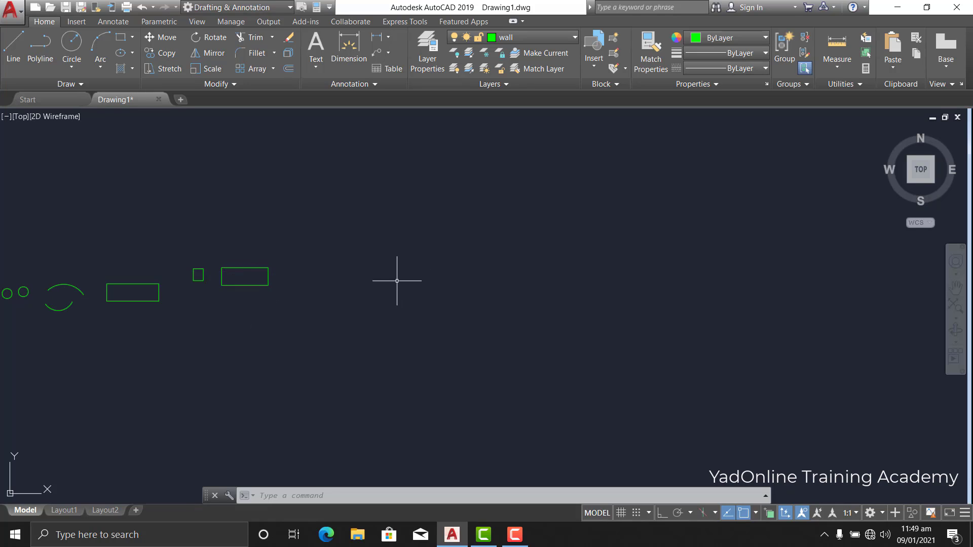
pyautogui.scroll(-2, 386, 296)
pyautogui.scroll(2, 356, 295)
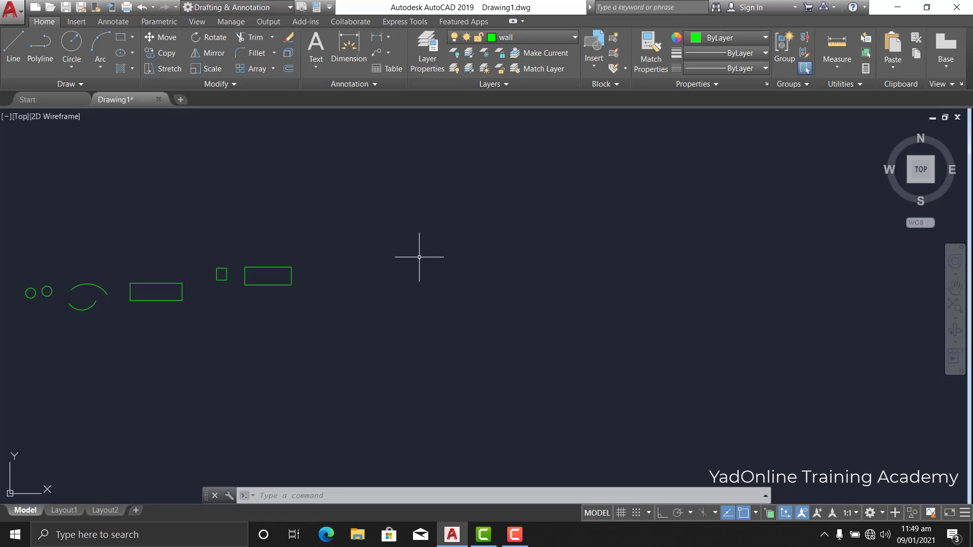
pyautogui.click(120, 37)
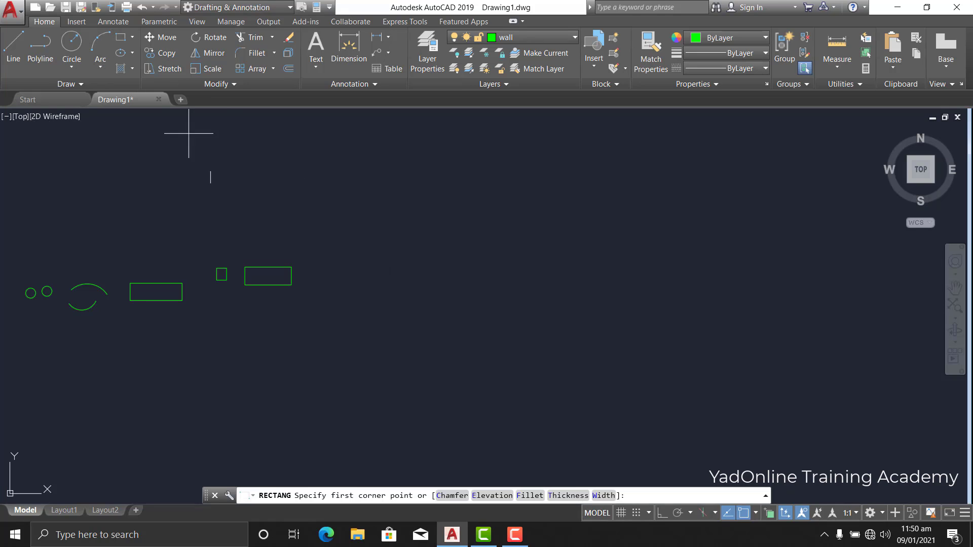
pyautogui.scroll(-2, 385, 274)
pyautogui.scroll(2, 389, 231)
pyautogui.click(408, 257)
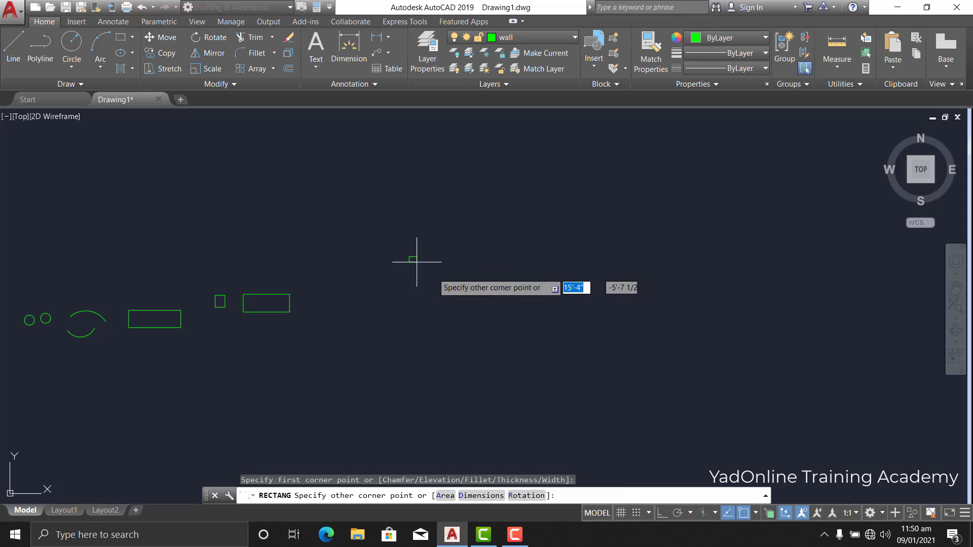
pyautogui.write('2')
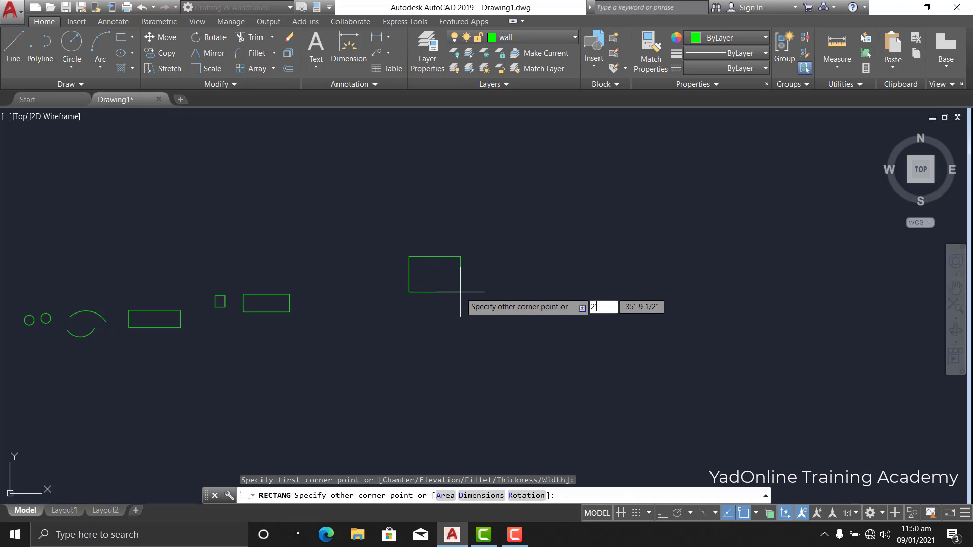
pyautogui.press('Tab')
pyautogui.write('4')
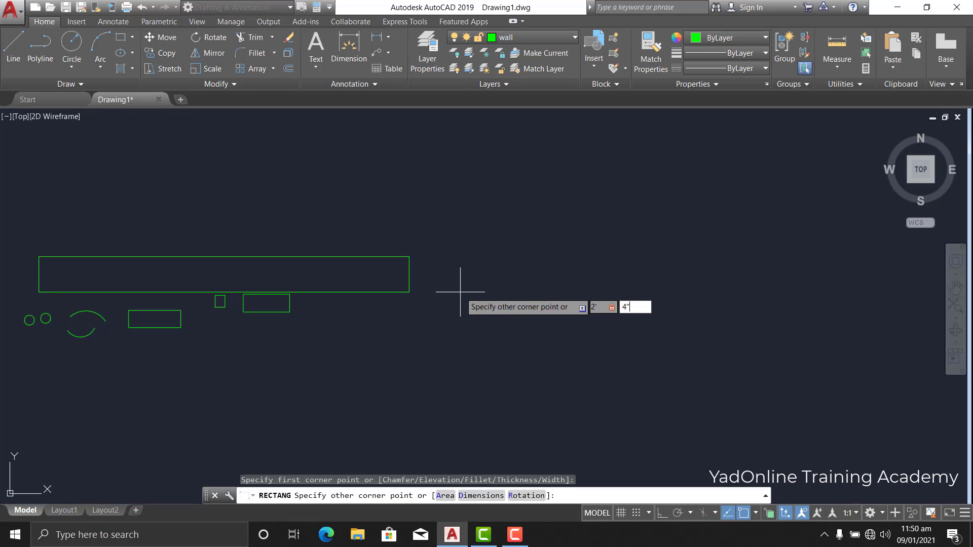
pyautogui.press('Return')
# Erase the 2' by 4" rectangle
pyautogui.scroll(4, 391, 246)
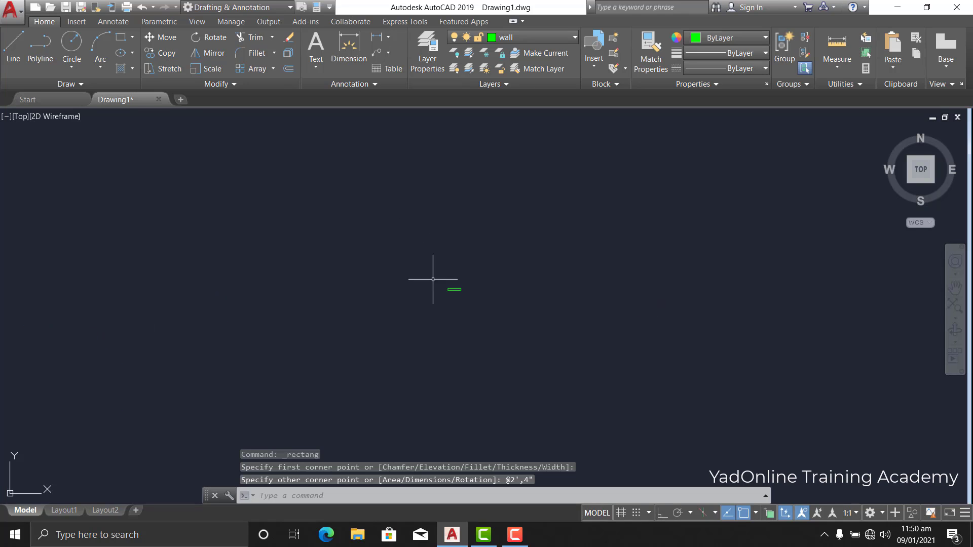
pyautogui.click(487, 268)
pyautogui.click(415, 367)
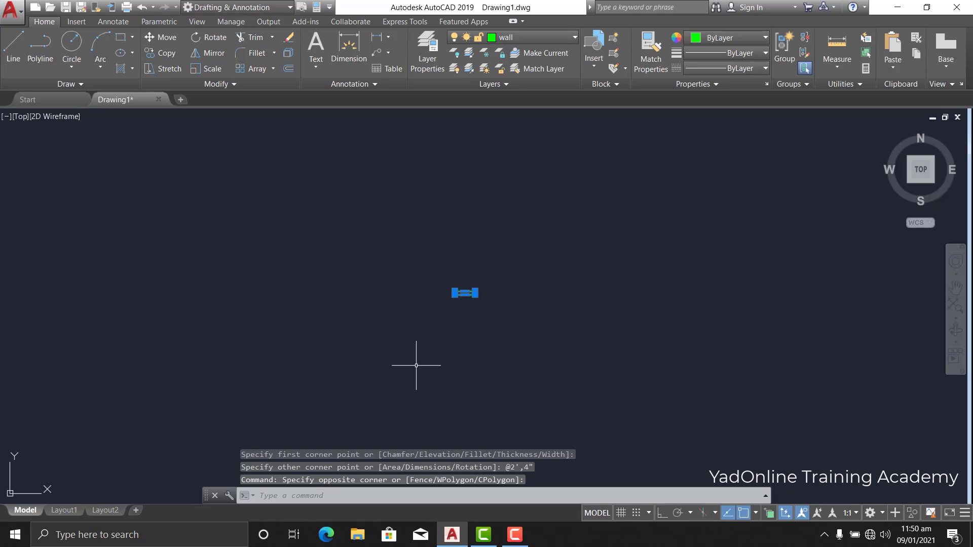
pyautogui.write('E')
pyautogui.press('Return')
# Draw a rectangle 2" wide and 4" high in the empty area to the right of the existing shapes using the REC command
pyautogui.write('rec')
pyautogui.press('Return')
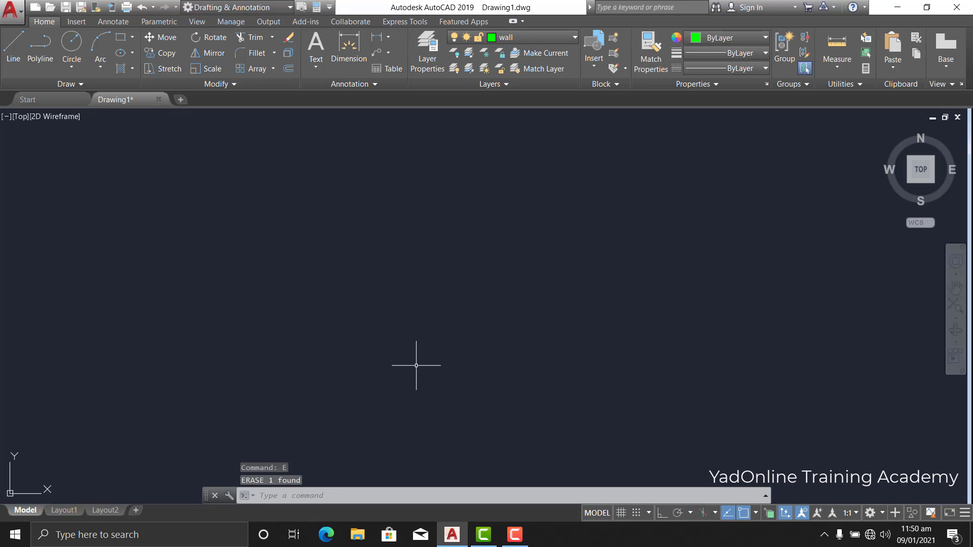
pyautogui.click(399, 279)
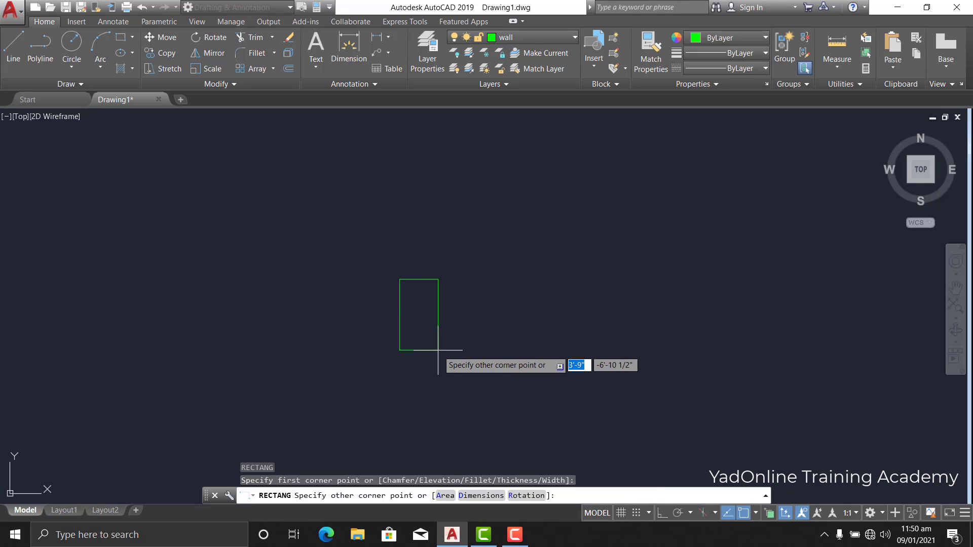
pyautogui.write('2"')
pyautogui.press('Tab')
pyautogui.write('4')
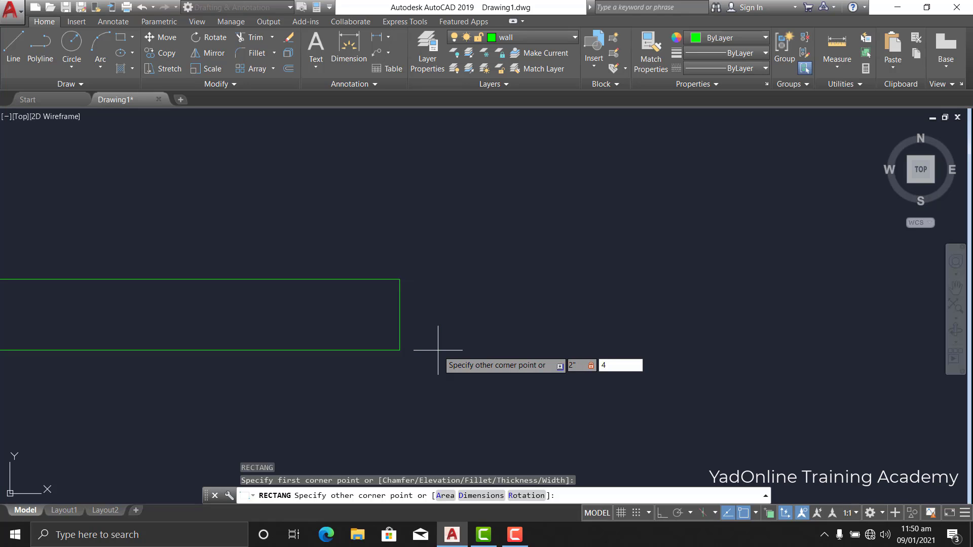
pyautogui.write('"')
pyautogui.press('Return')
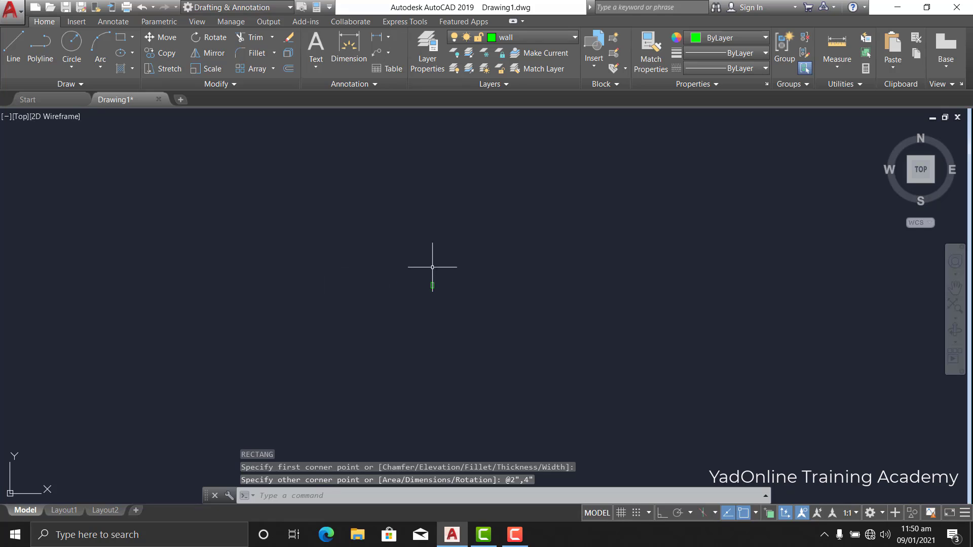
# Draw a rectangle 2" wide and 4' high upward from the upper-right corner of the small 2" by 4" rectangle
pyautogui.scroll(5, 441, 274)
pyautogui.press('Return')
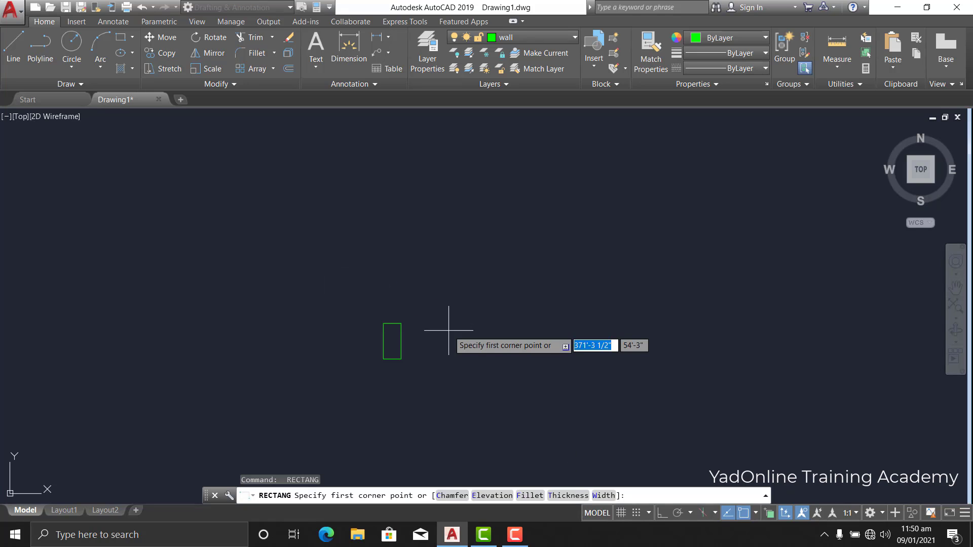
pyautogui.click(400, 323)
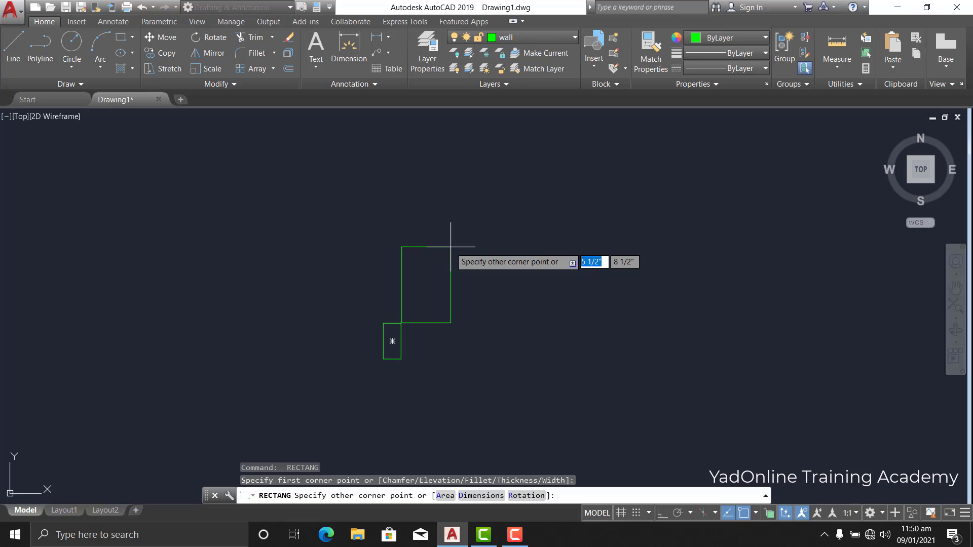
pyautogui.write('2')
pyautogui.press('Tab')
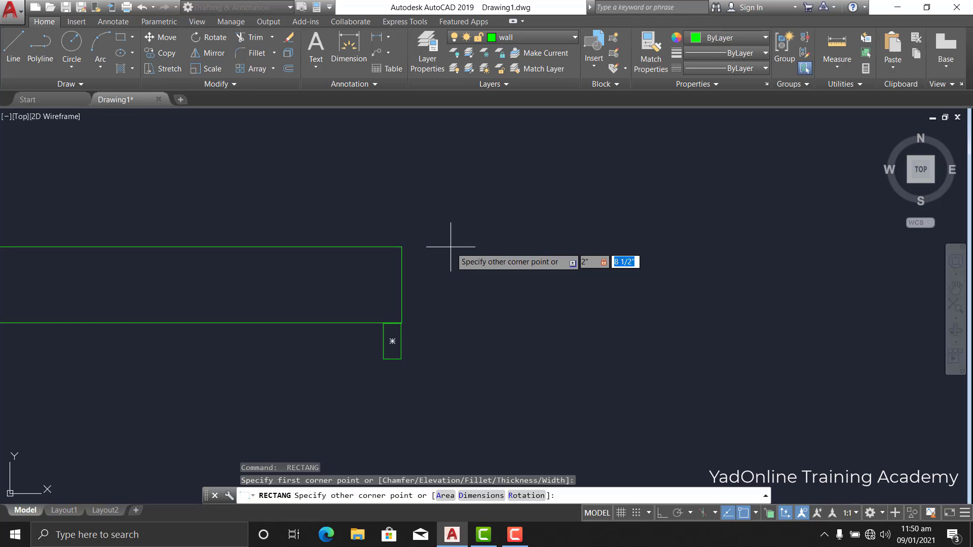
pyautogui.write("4'")
pyautogui.press('Return')
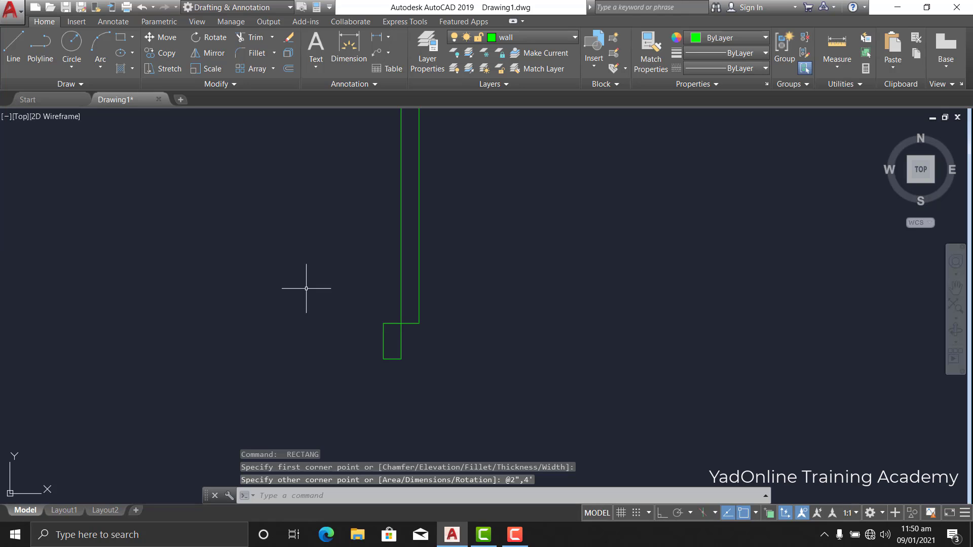
# With Ortho turned on, draw a 4'4" horizontal line to the right from the small rectangle's lower-left corner
pyautogui.scroll(-3, 297, 419)
pyautogui.scroll(2, 354, 391)
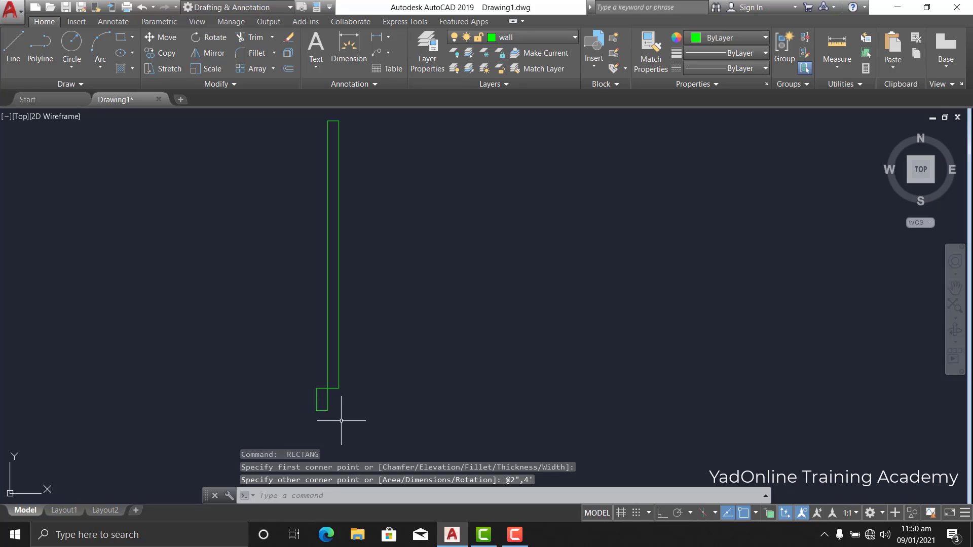
pyautogui.write('l')
pyautogui.press('Return')
pyautogui.scroll(4, 324, 402)
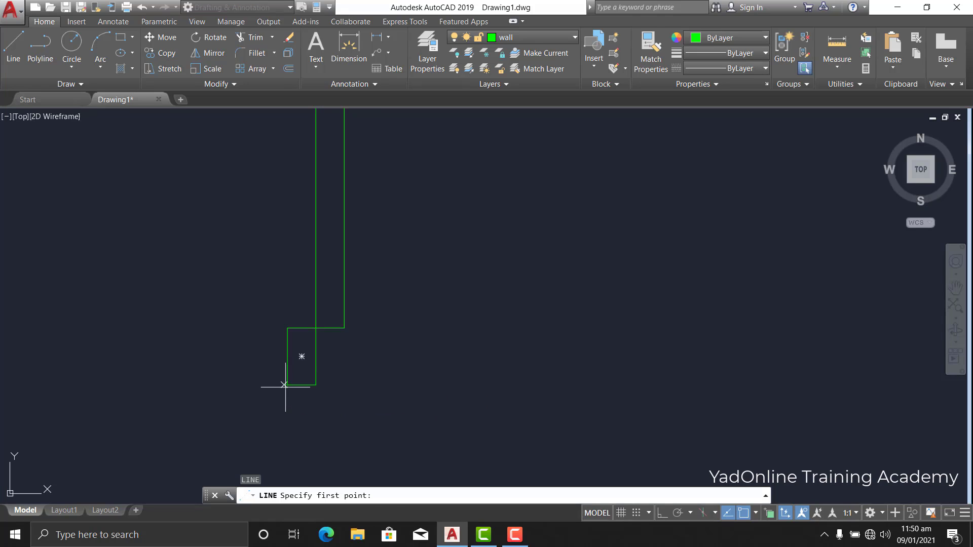
pyautogui.click(287, 385)
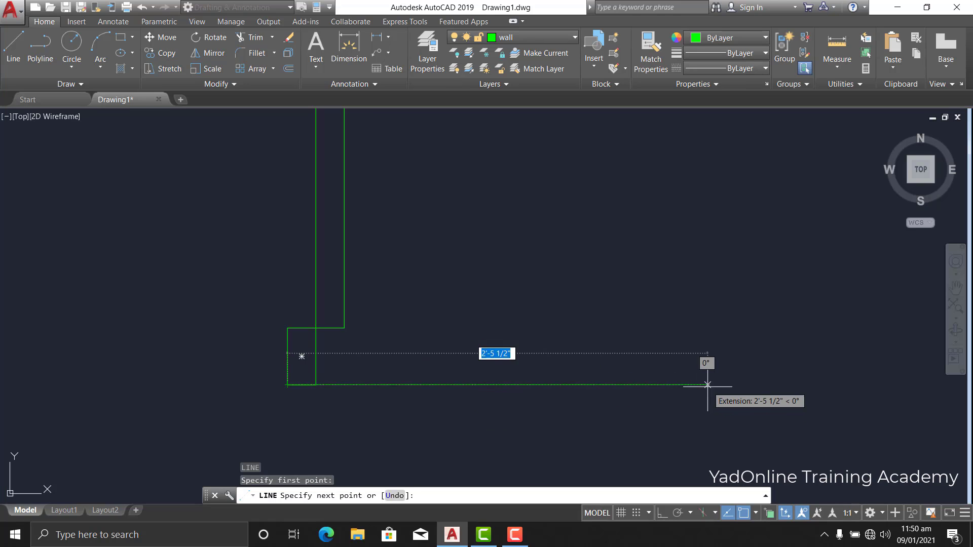
pyautogui.click(659, 513)
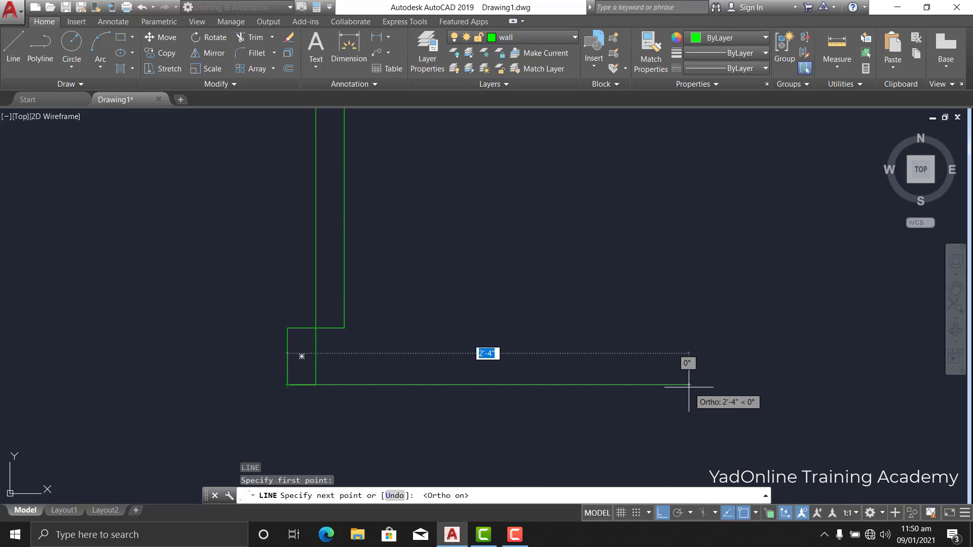
pyautogui.write('4')
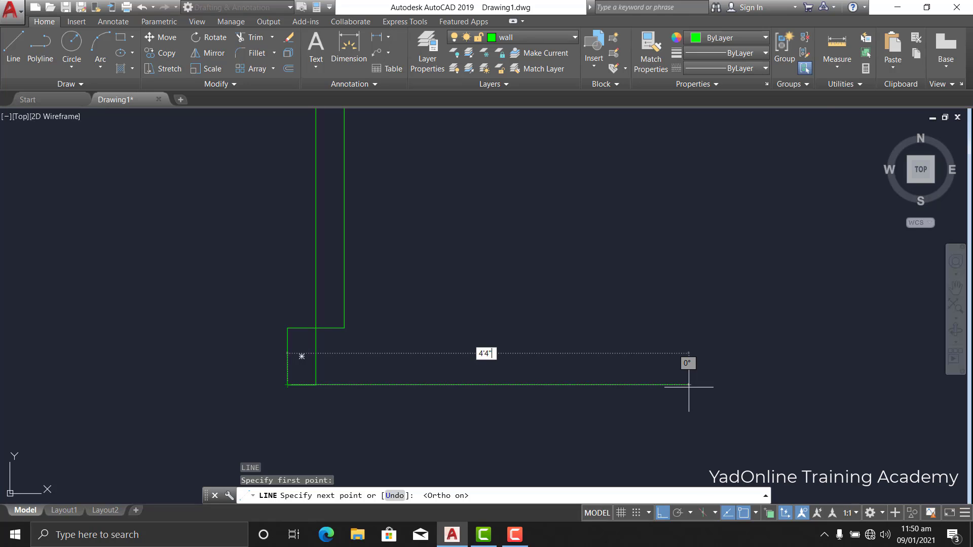
pyautogui.write('\'4"')
pyautogui.press('Return')
pyautogui.scroll(-2, 679, 388)
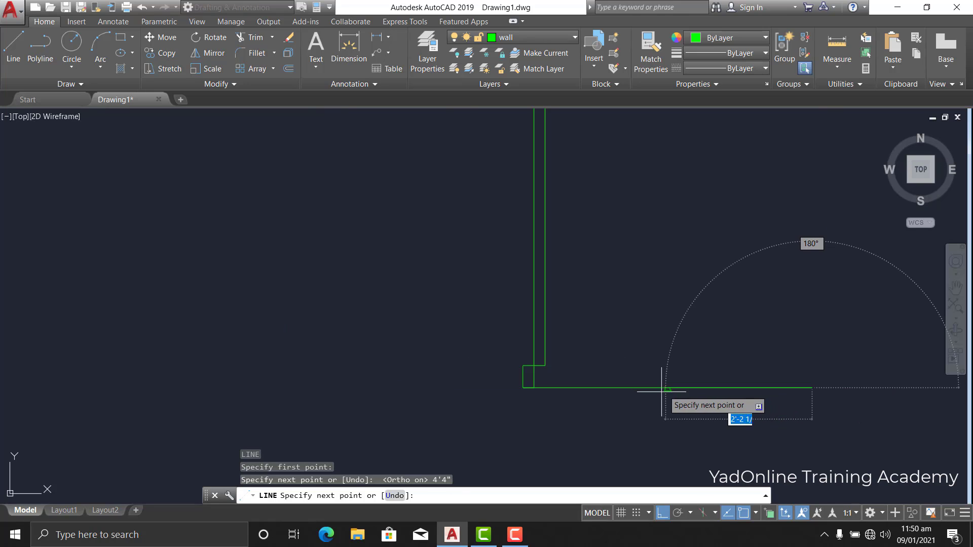
pyautogui.press('Escape')
# Draw a three-point arc from the tall rectangle's upper-right corner through the horizontal line's right end, ending just below the line
pyautogui.scroll(-4, 651, 390)
pyautogui.scroll(2, 730, 373)
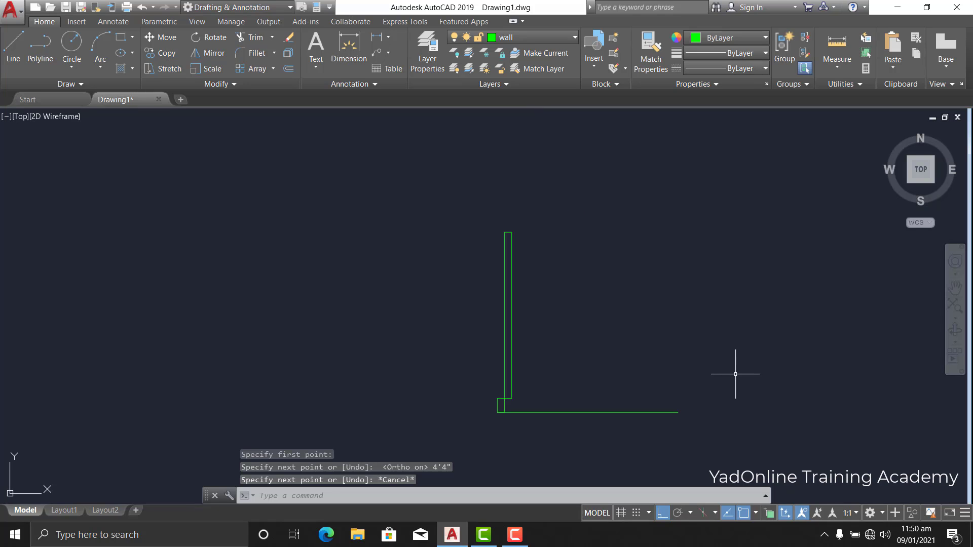
pyautogui.write('arc')
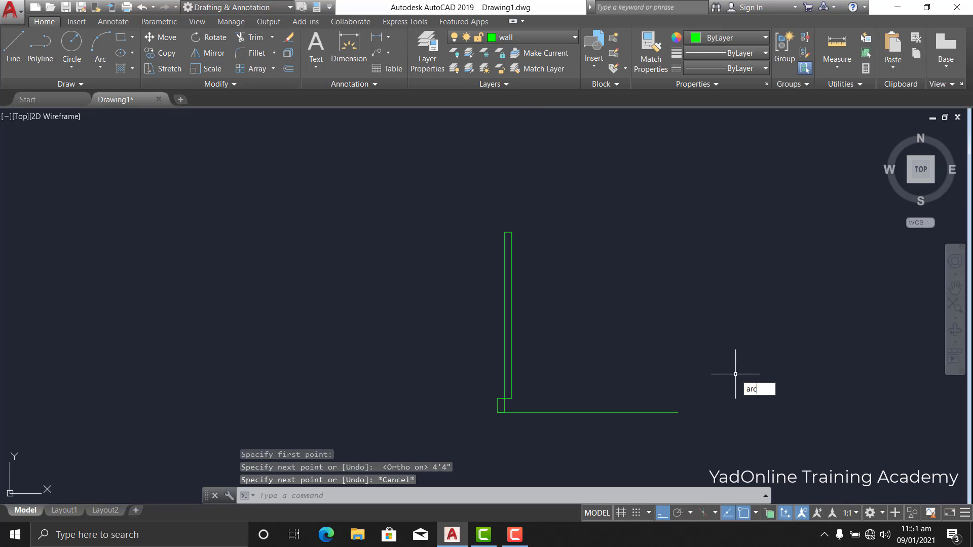
pyautogui.press('Return')
pyautogui.scroll(4, 649, 329)
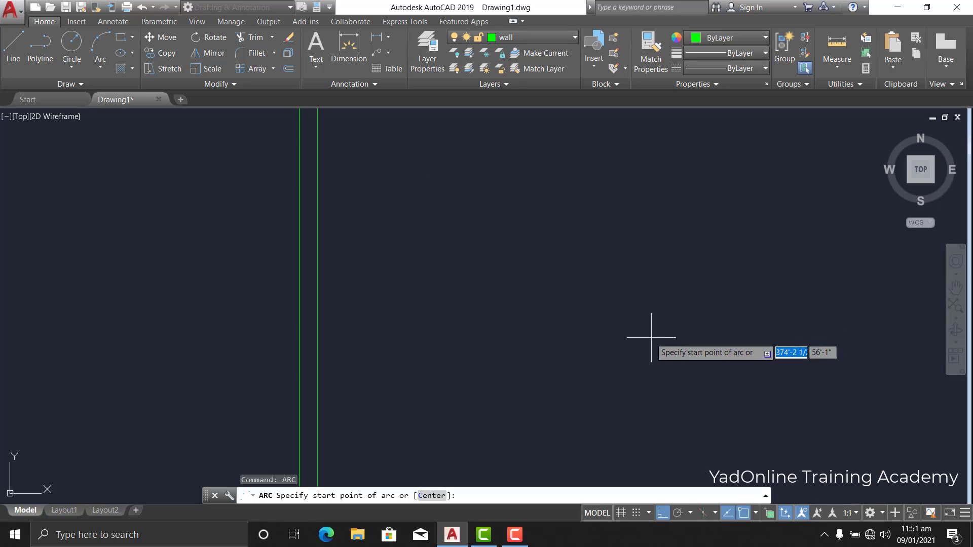
pyautogui.scroll(-4, 598, 332)
pyautogui.scroll(2, 537, 246)
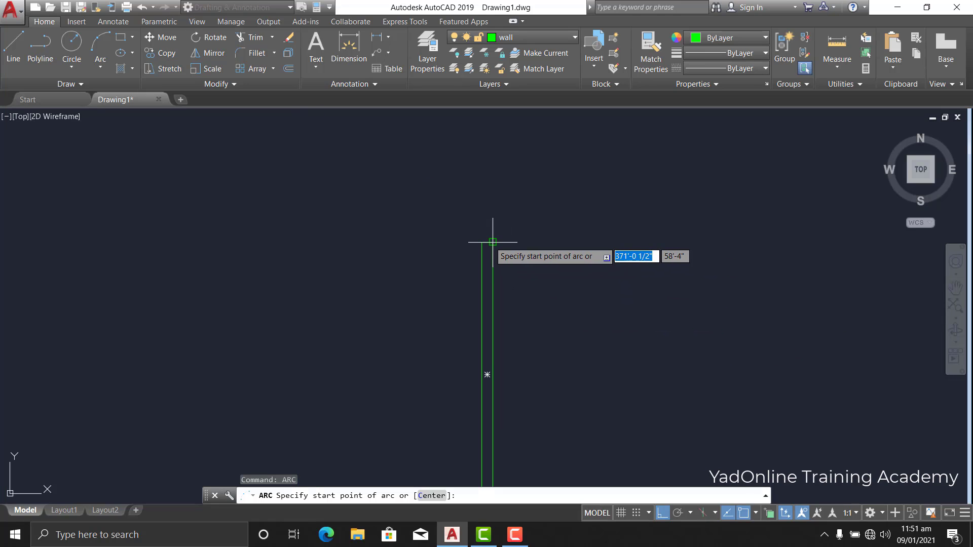
pyautogui.click(492, 242)
pyautogui.scroll(-2, 532, 211)
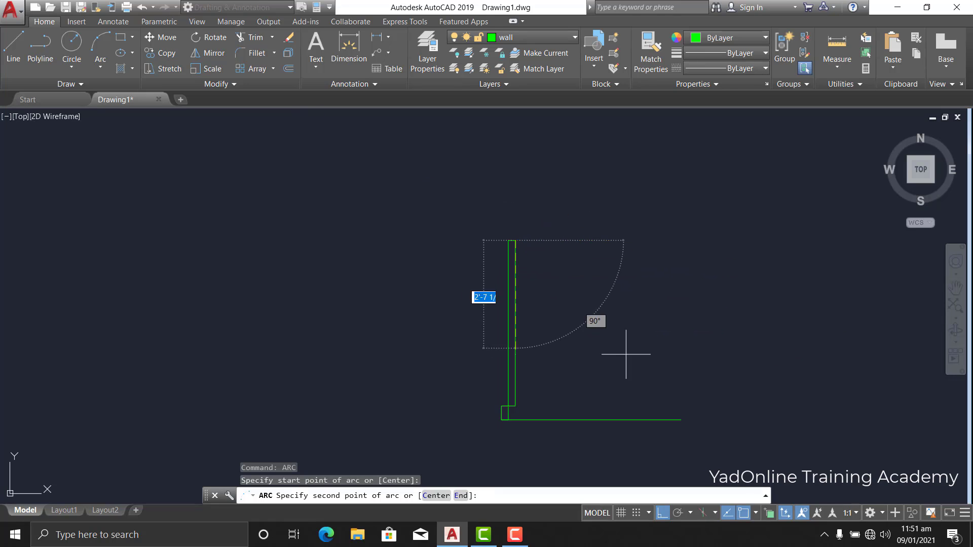
pyautogui.scroll(2, 684, 447)
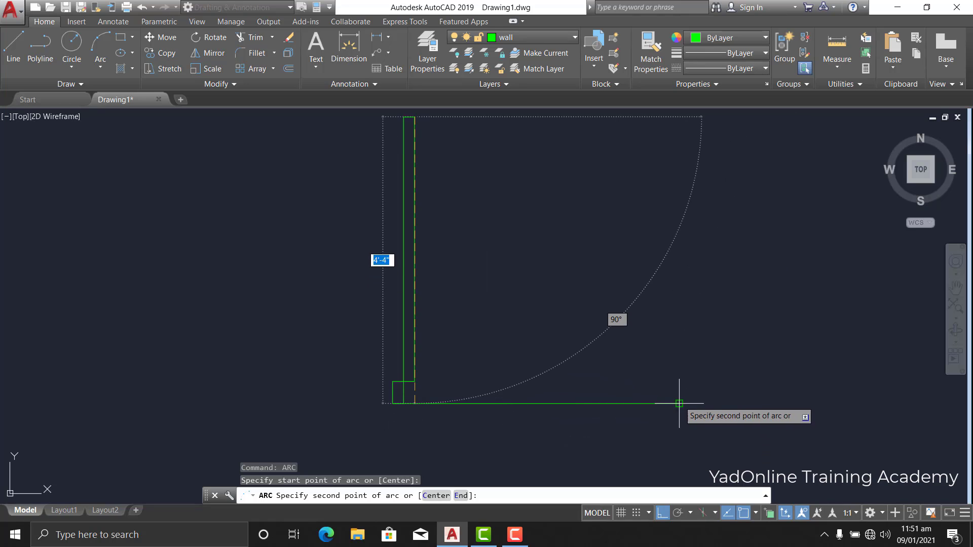
pyautogui.click(678, 403)
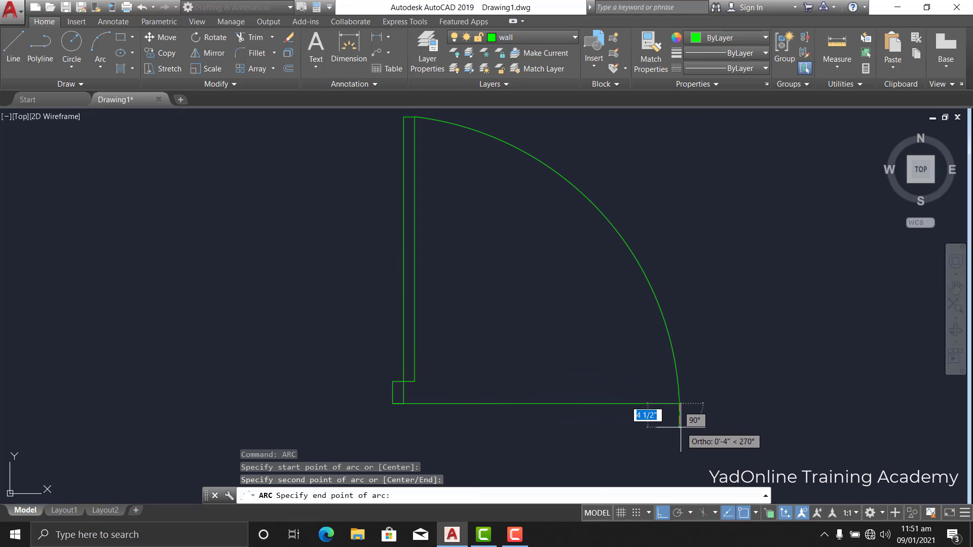
pyautogui.press('Escape')
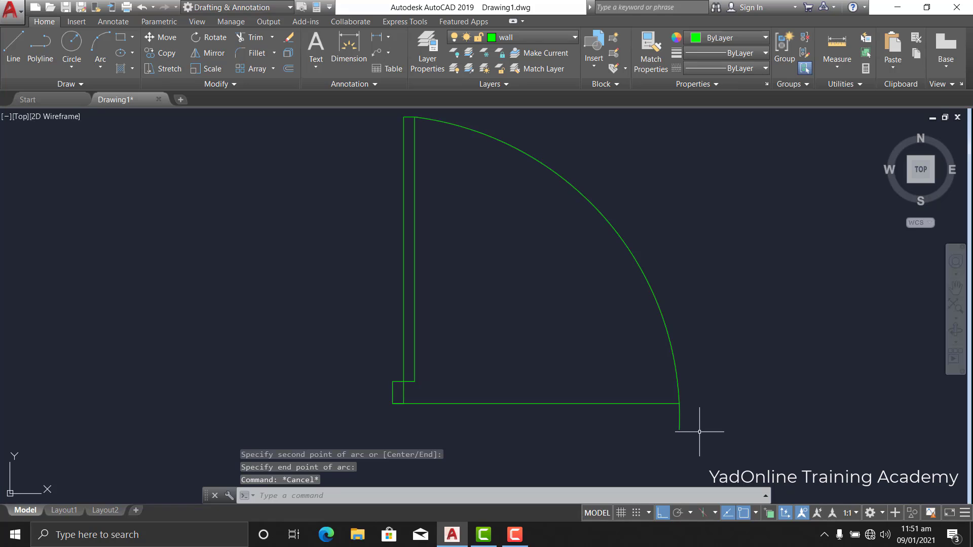
# Trim off the short piece of the arc that extends below the horizontal line
pyautogui.write('tr')
pyautogui.press('Return')
pyautogui.press('Return')
pyautogui.click(694, 419)
pyautogui.click(652, 436)
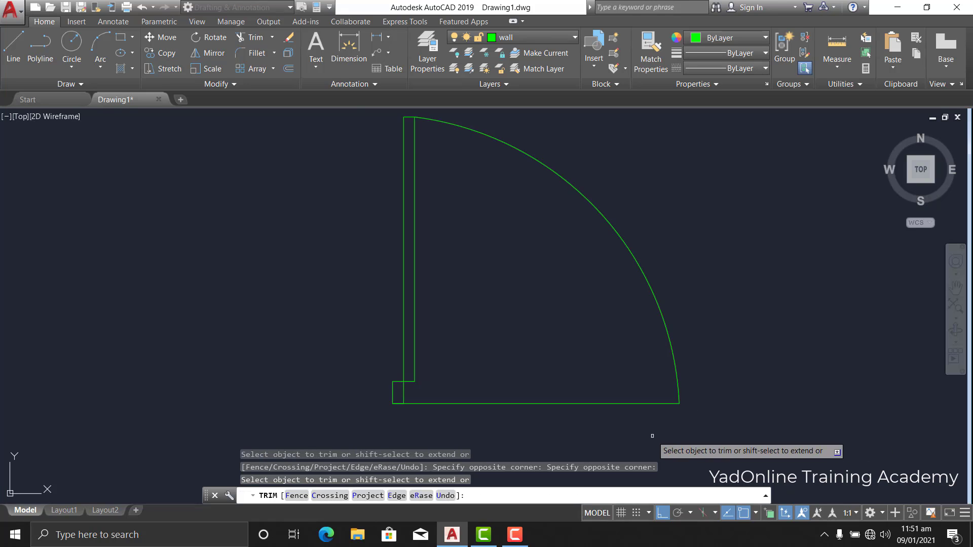
pyautogui.press('Escape')
# Erase the horizontal 4'4" line between the small rectangle and the arc's lower end
pyautogui.click(597, 385)
pyautogui.click(571, 428)
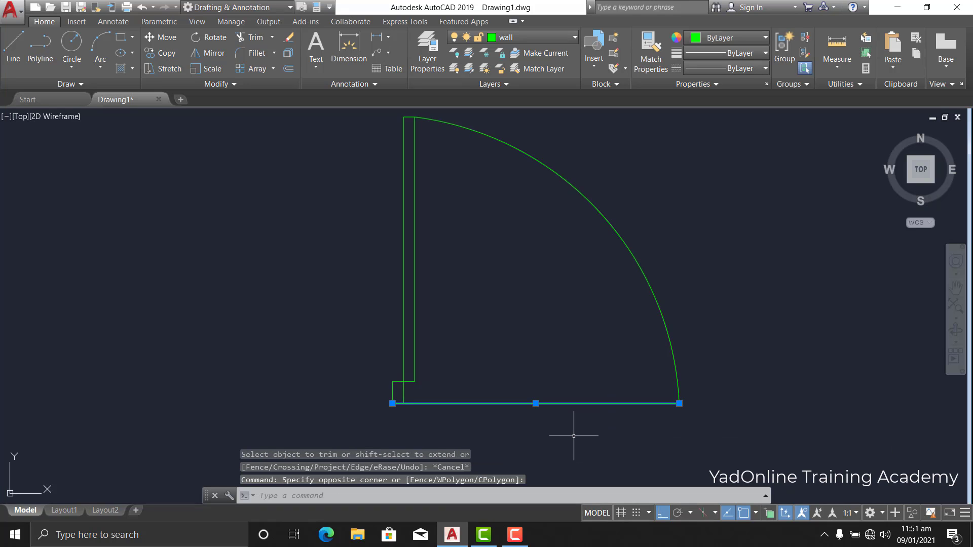
pyautogui.write('e')
pyautogui.press('Return')
pyautogui.scroll(-2, 572, 407)
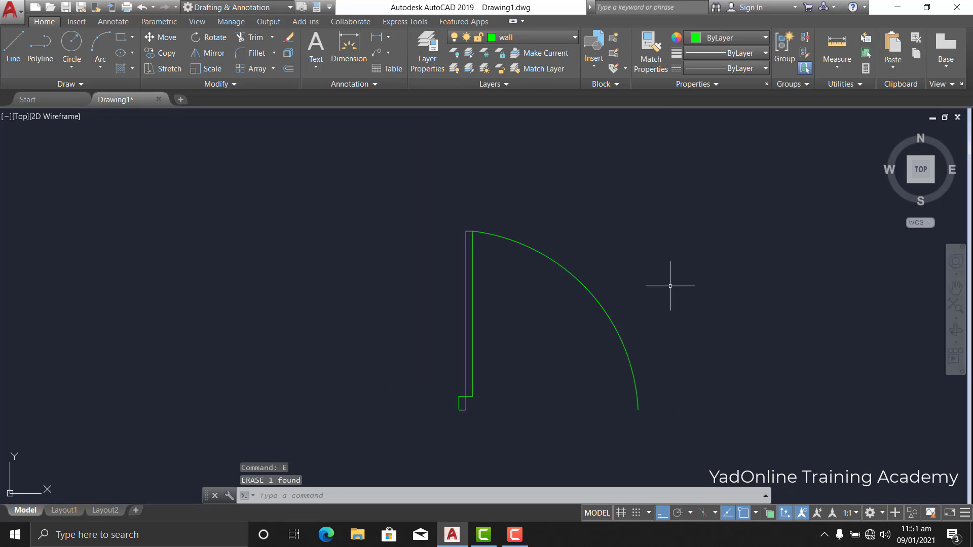
pyautogui.scroll(-2, 411, 332)
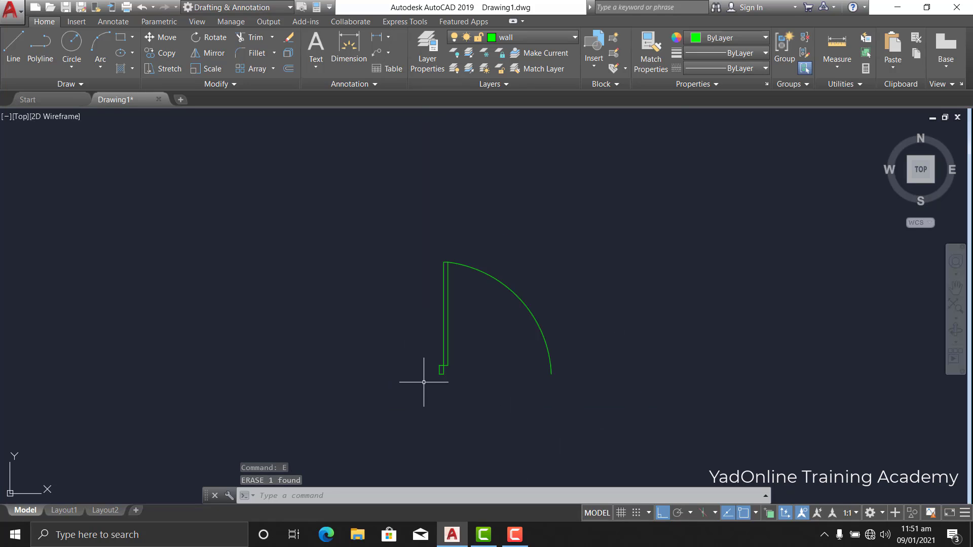
pyautogui.scroll(2, 422, 382)
pyautogui.scroll(-2, 407, 280)
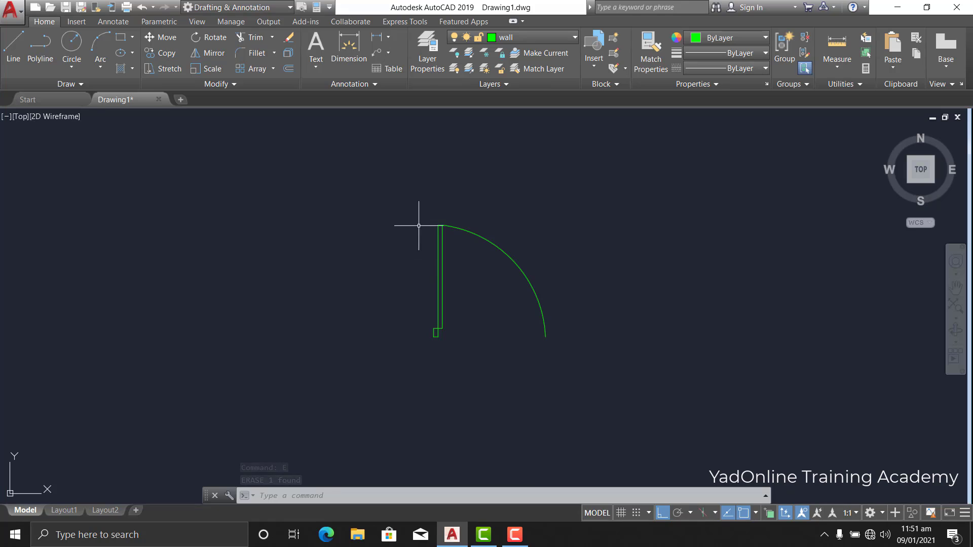